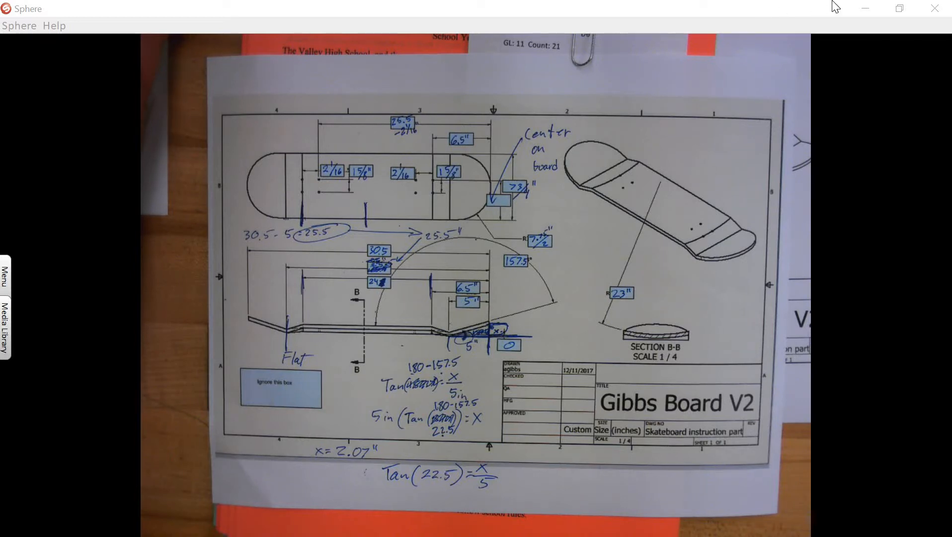
Minimize the Sphere camera window, move the browser window up and switch to the skateboard part in Autodesk Inventor.
left_click(865, 8)
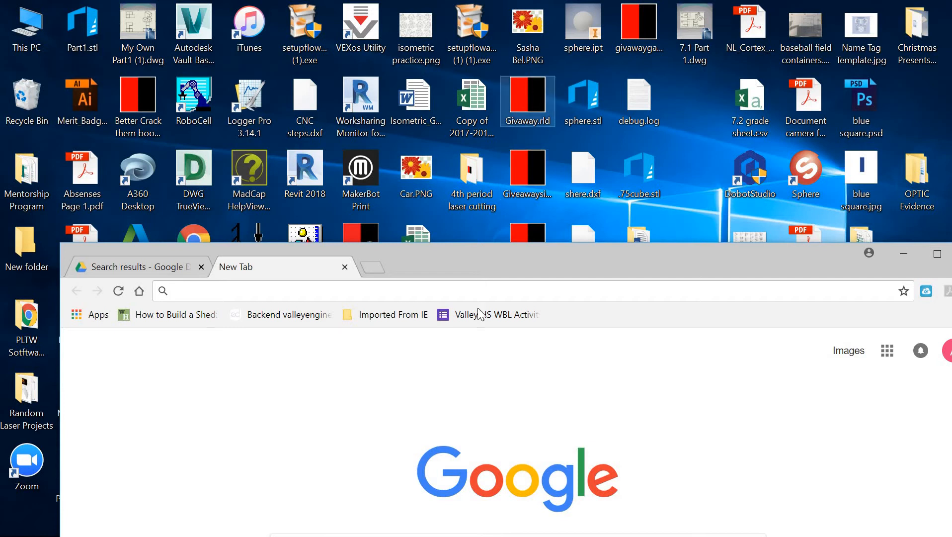
left_click_drag(468, 264, 450, 15)
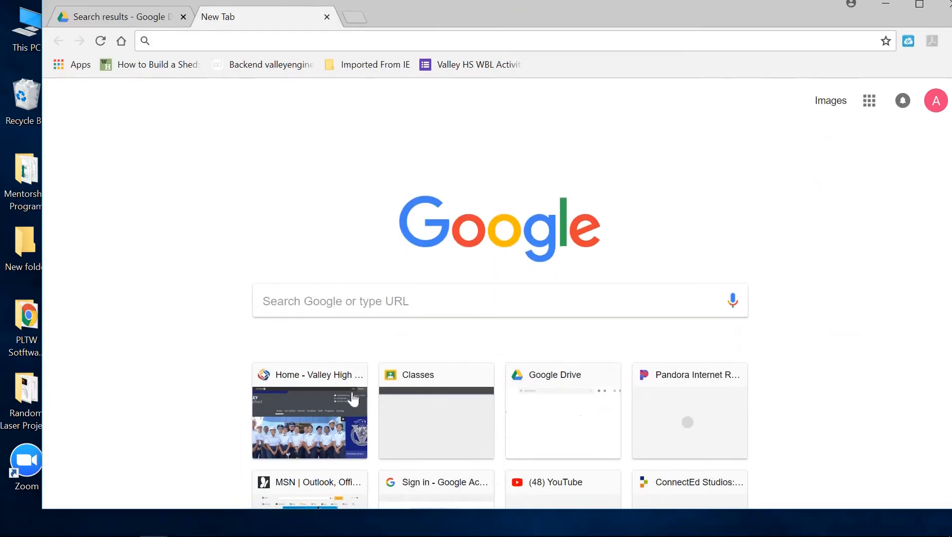
mouse_move(160, 535)
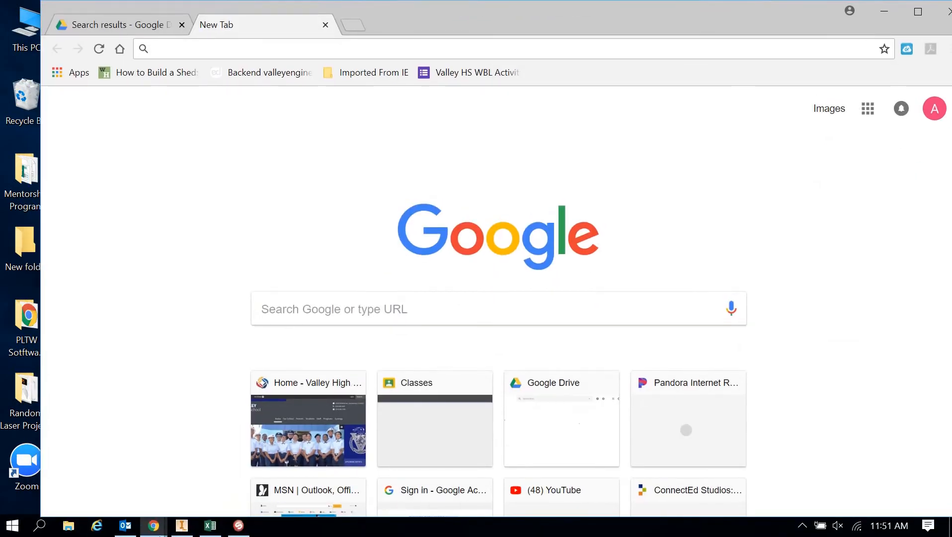
left_click(182, 526)
scroll(656, 248, "down", 5)
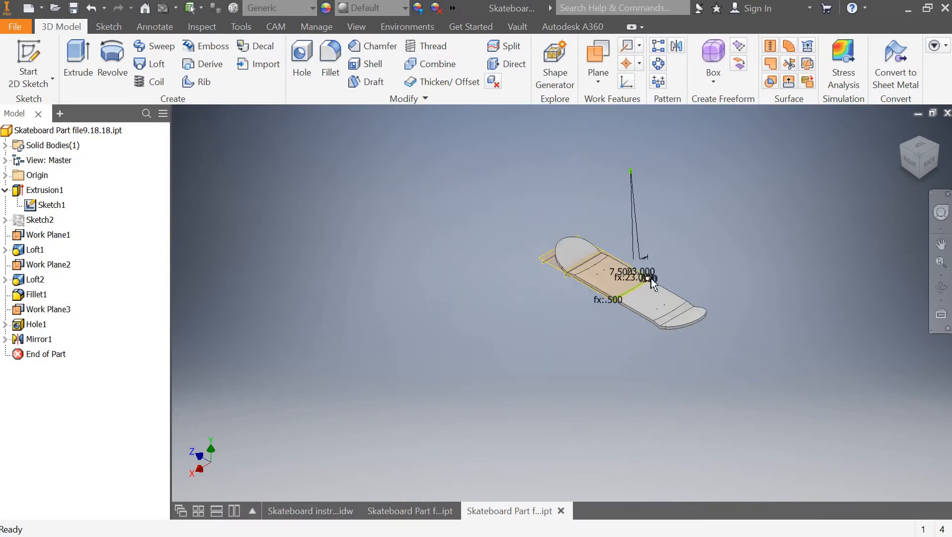
scroll(617, 378, "up", 6)
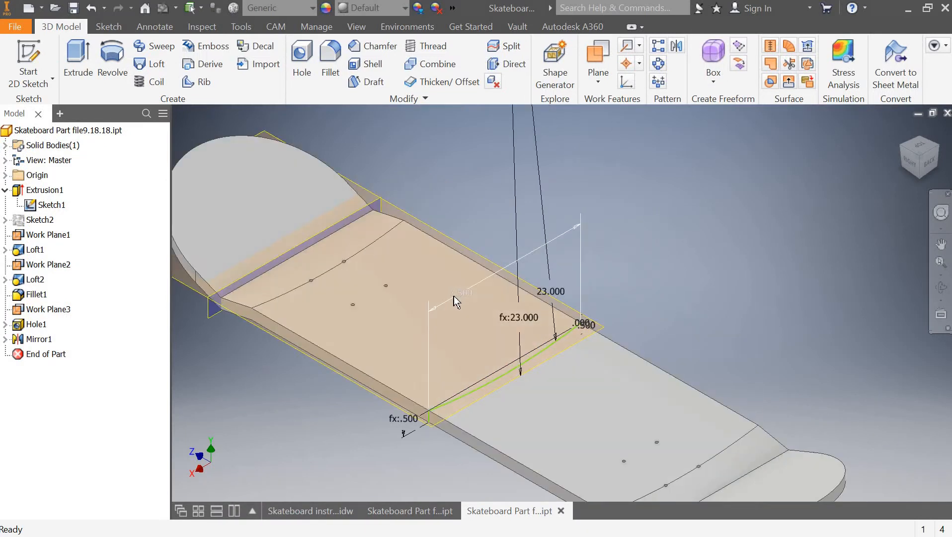
scroll(453, 295, "down", 3)
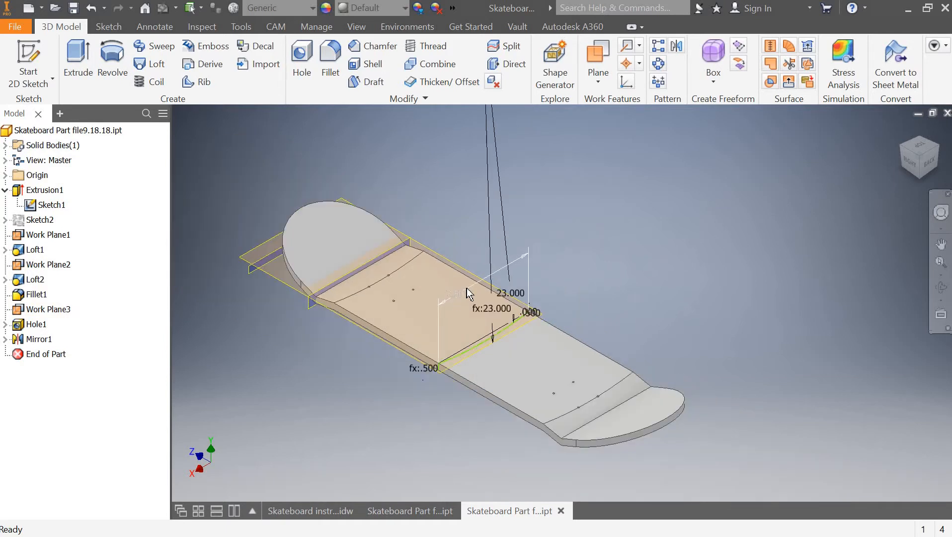
double_click(462, 296)
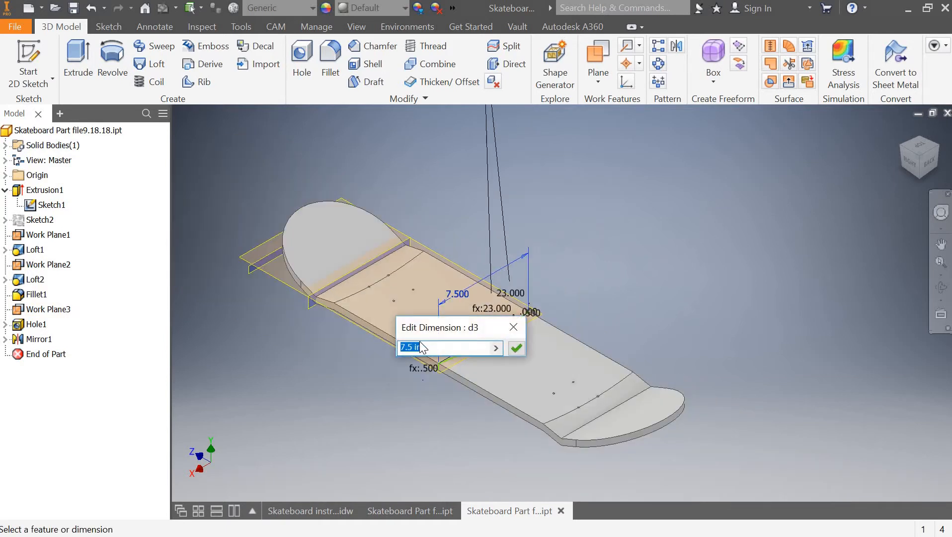
left_click_drag(426, 346, 337, 347)
left_click(513, 326)
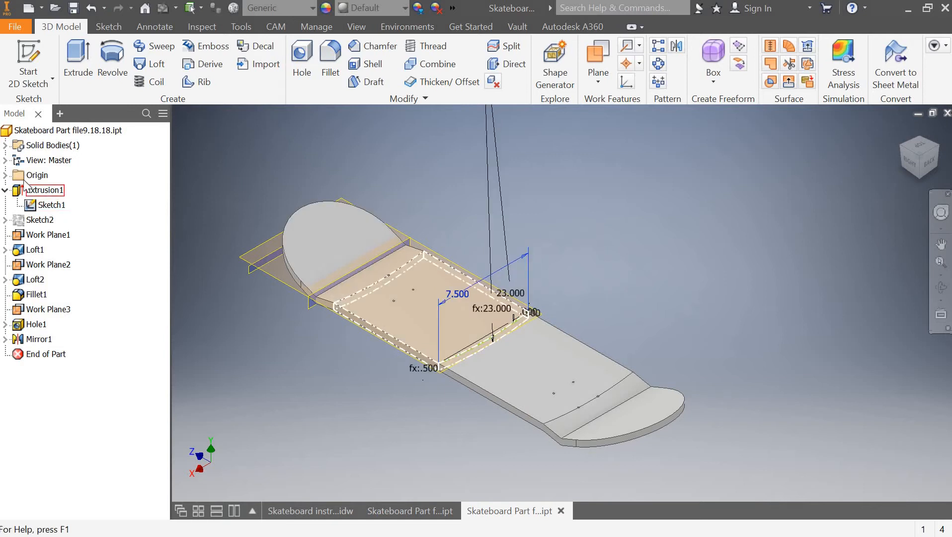
Set the width dimension in the first extrusion's sketch to 12 in and finish the sketch.
double_click(30, 206)
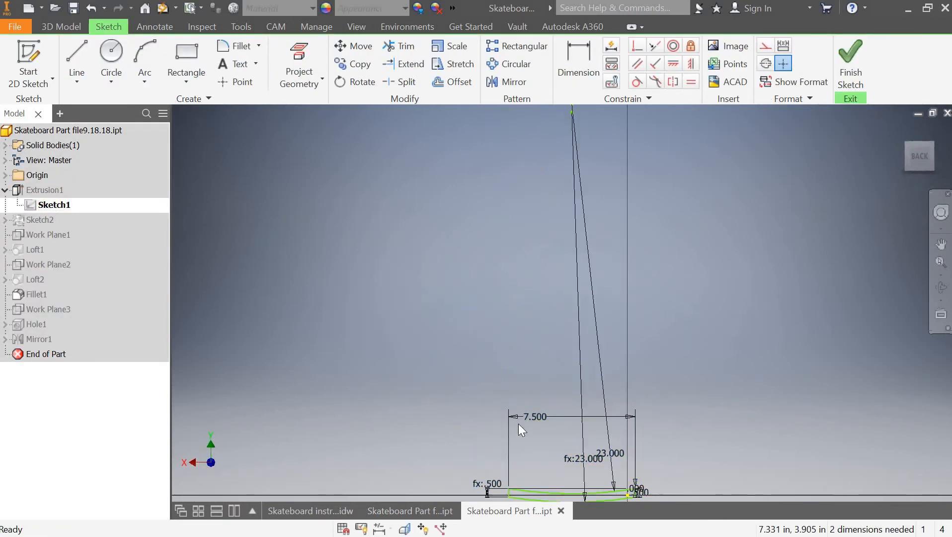
double_click(533, 416)
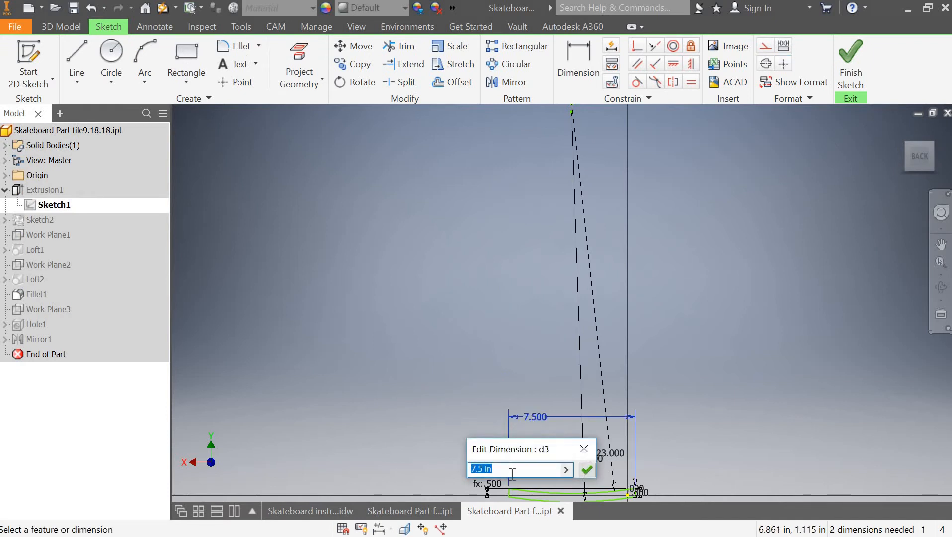
type("12")
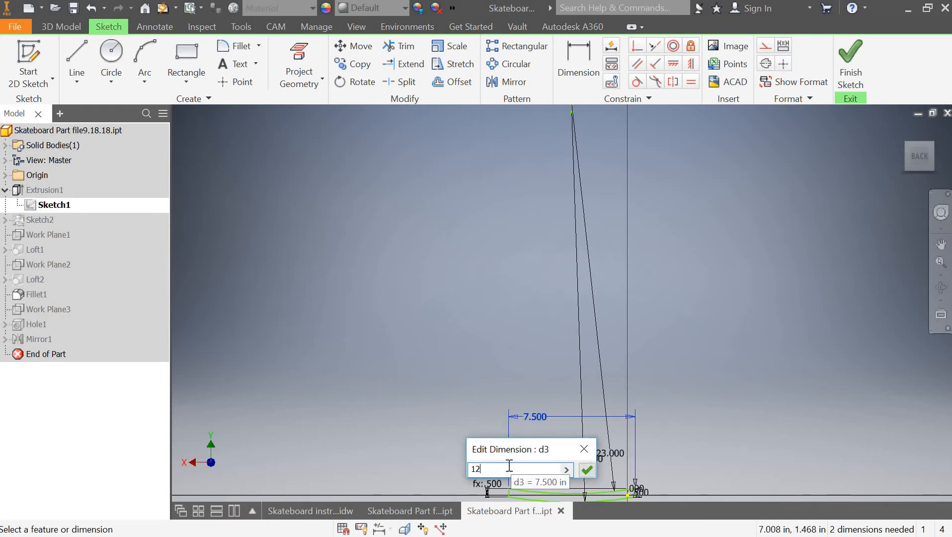
left_click(587, 469)
scroll(698, 326, "down", 5)
scroll(701, 376, "up", 6)
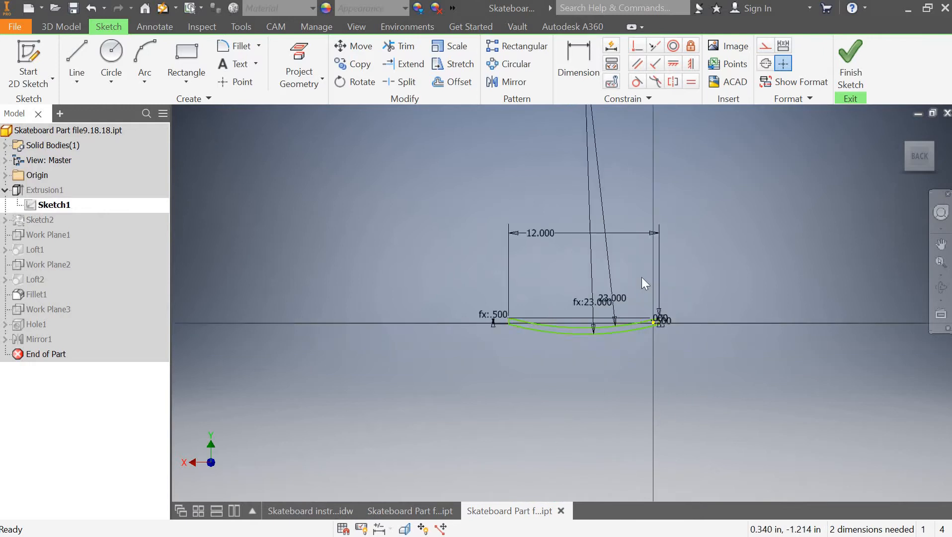
left_click(851, 65)
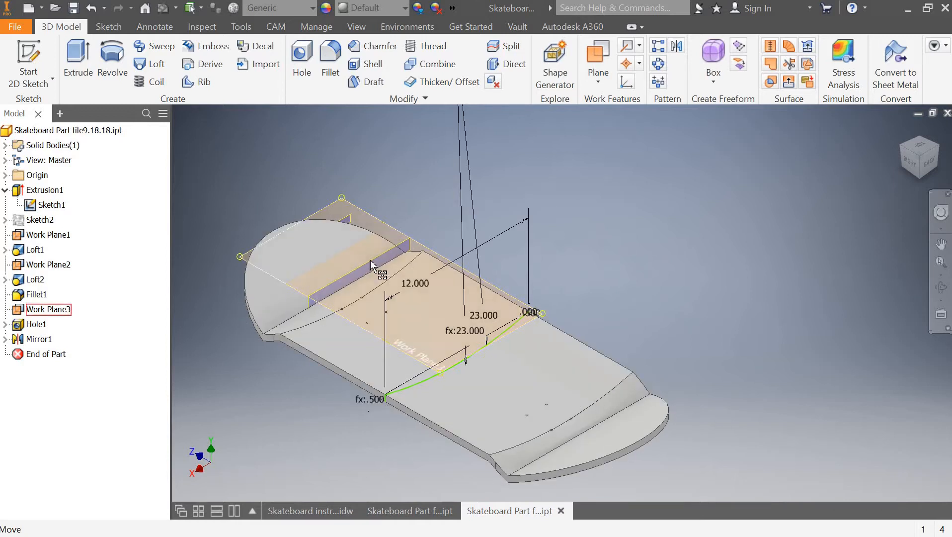
Set the board's width dimension back to 7.5 in directly on the model.
left_click(424, 287)
double_click(424, 286)
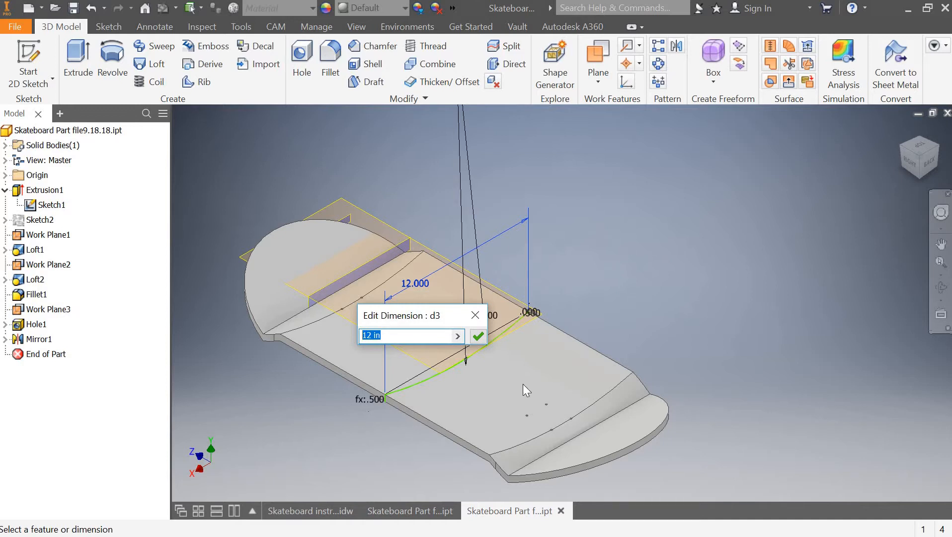
type("7.5")
key("Return")
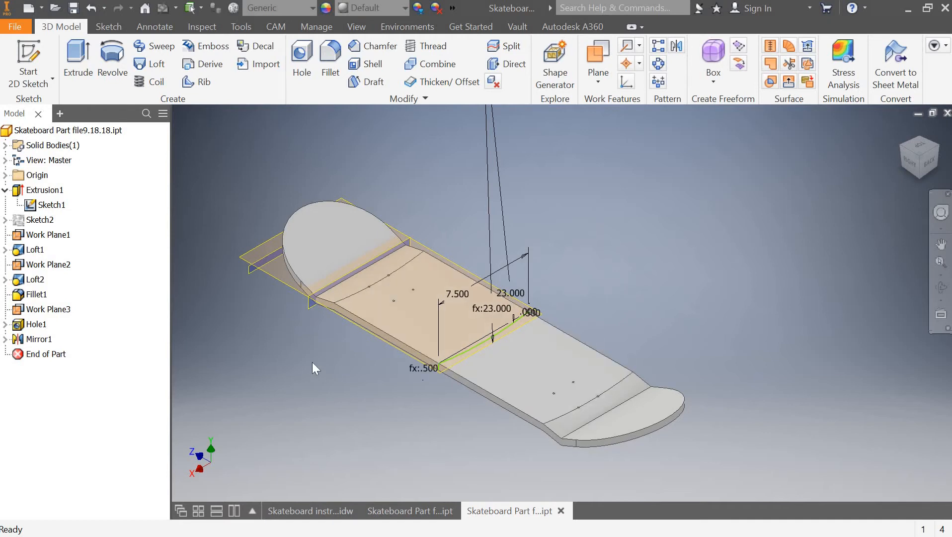
Create a new drawing file.
left_click(16, 32)
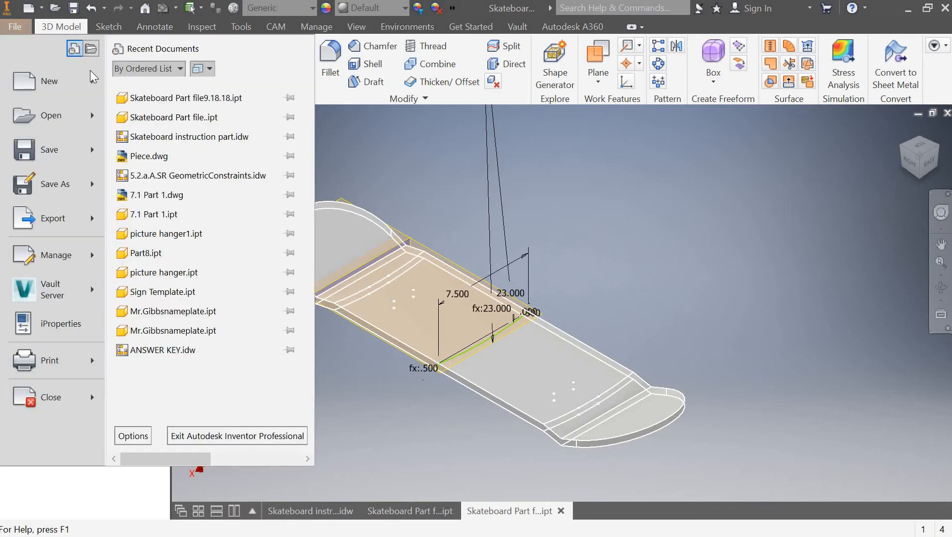
mouse_move(92, 79)
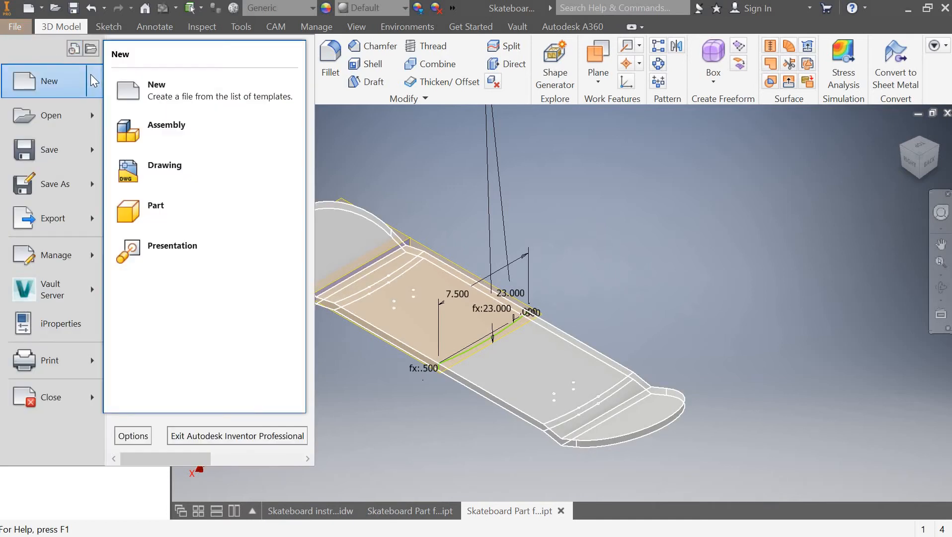
left_click(199, 164)
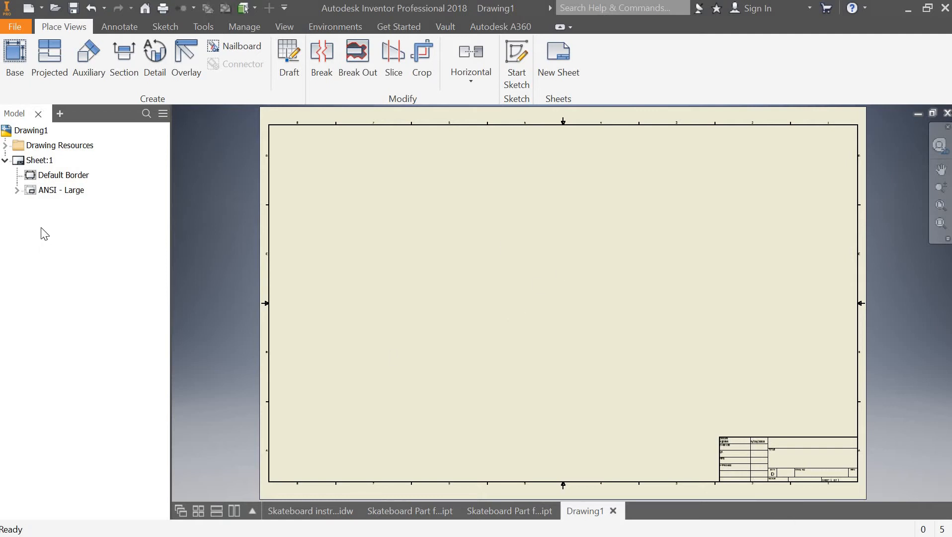
Start a base view of the skateboard part in the Left orientation and reposition its preview on the sheet.
left_click(19, 60)
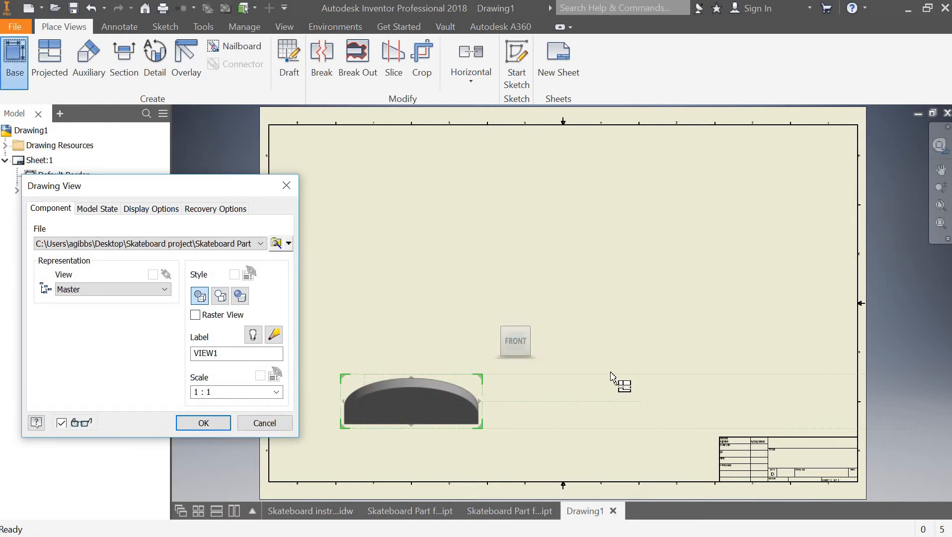
mouse_move(534, 351)
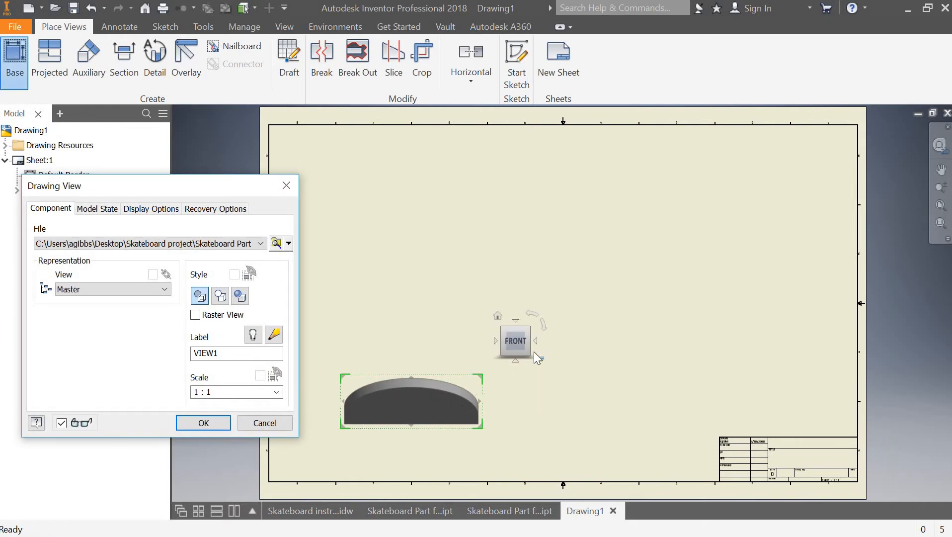
left_click(505, 344)
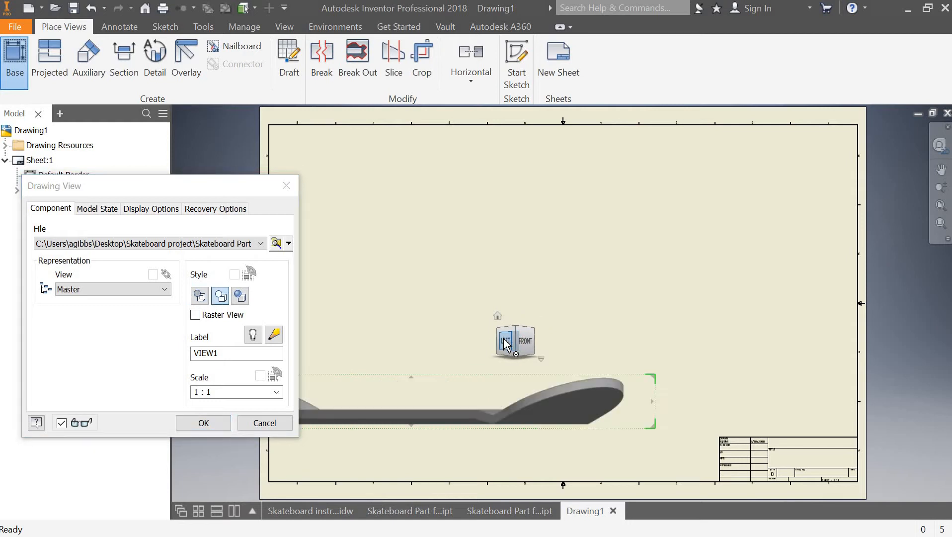
left_click(505, 344)
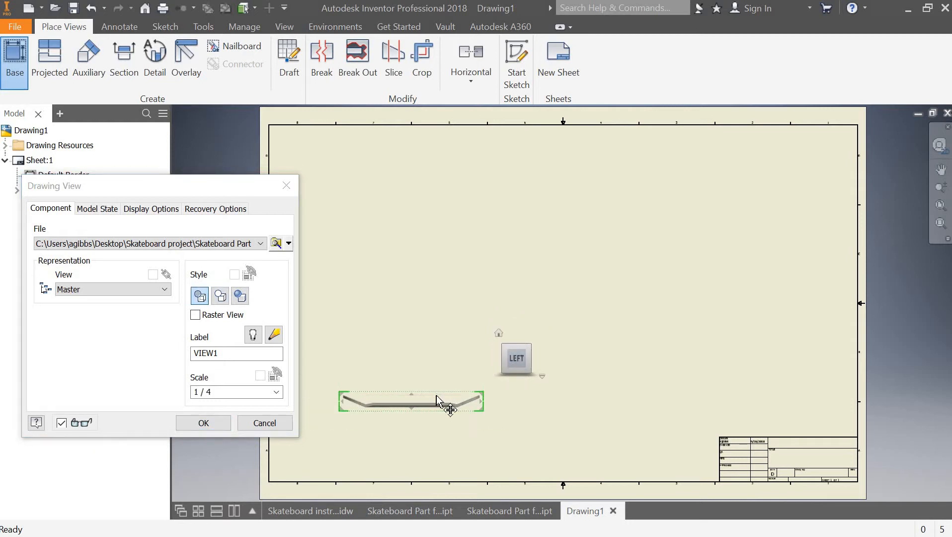
left_click_drag(441, 406, 481, 396)
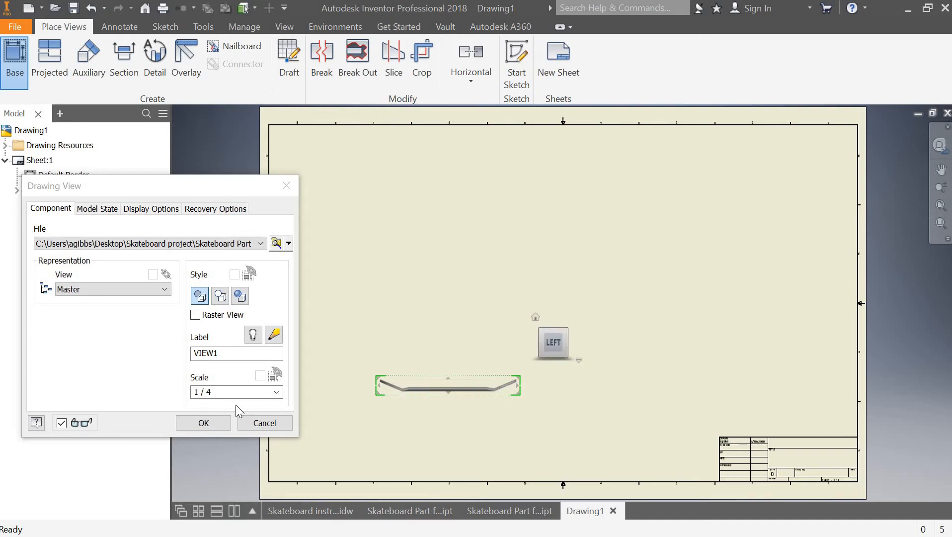
Try the base view at scales 2:1 and 1:1, and settle on 1/2.
left_click(276, 393)
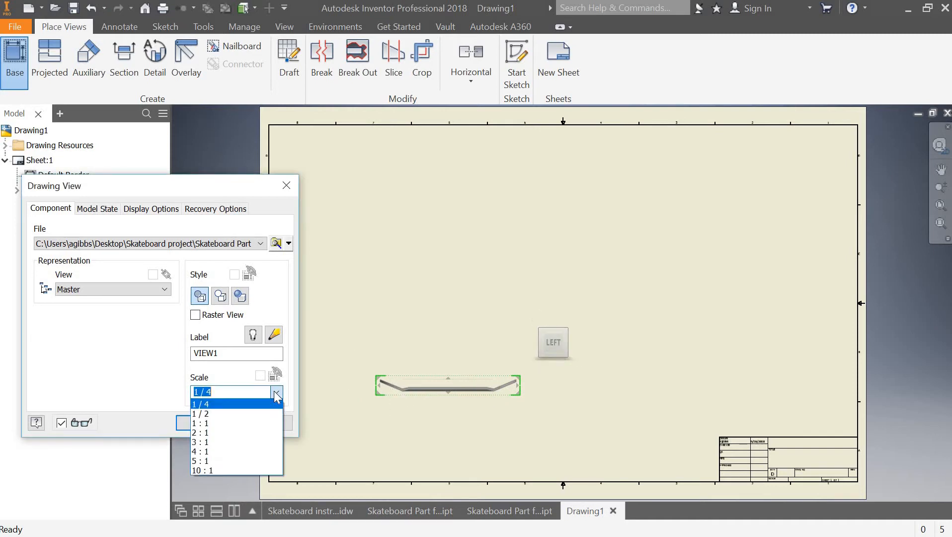
left_click(263, 432)
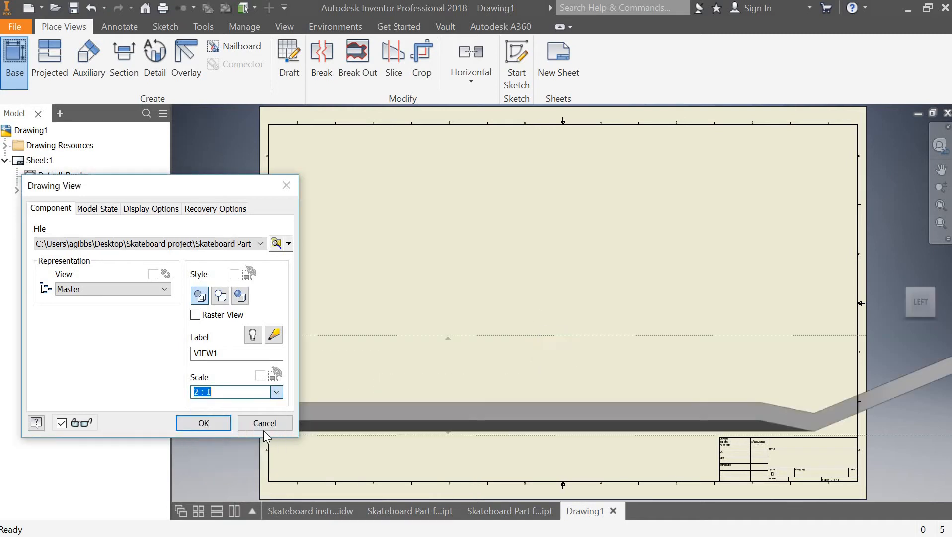
left_click(279, 391)
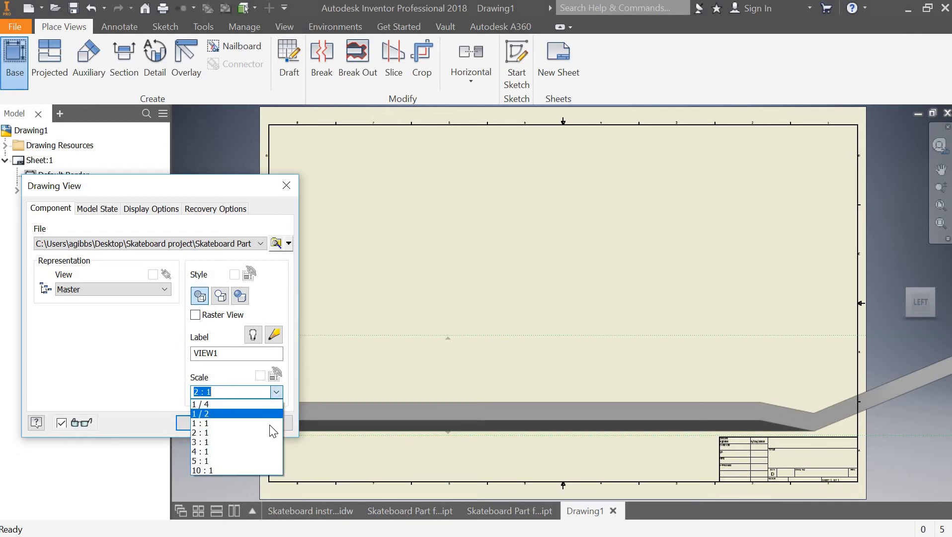
left_click(268, 423)
left_click(278, 392)
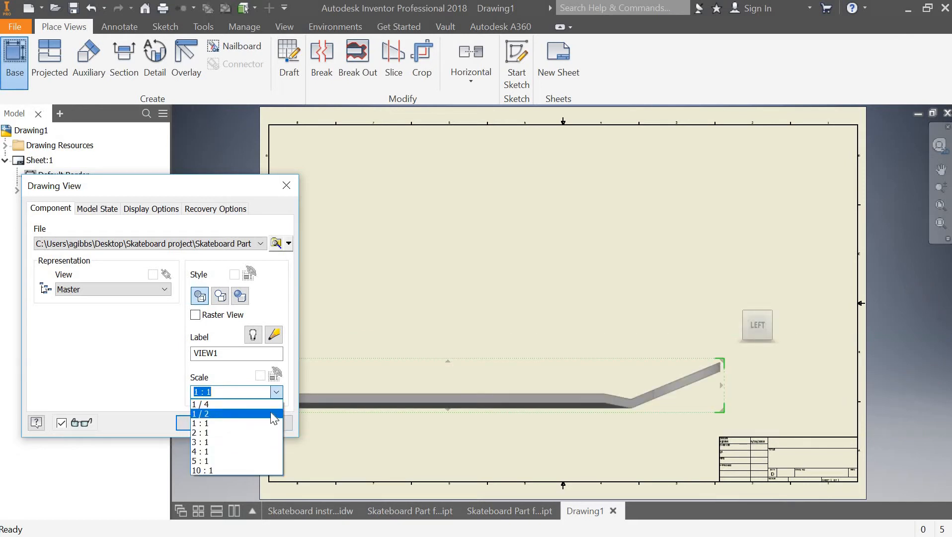
left_click(270, 412)
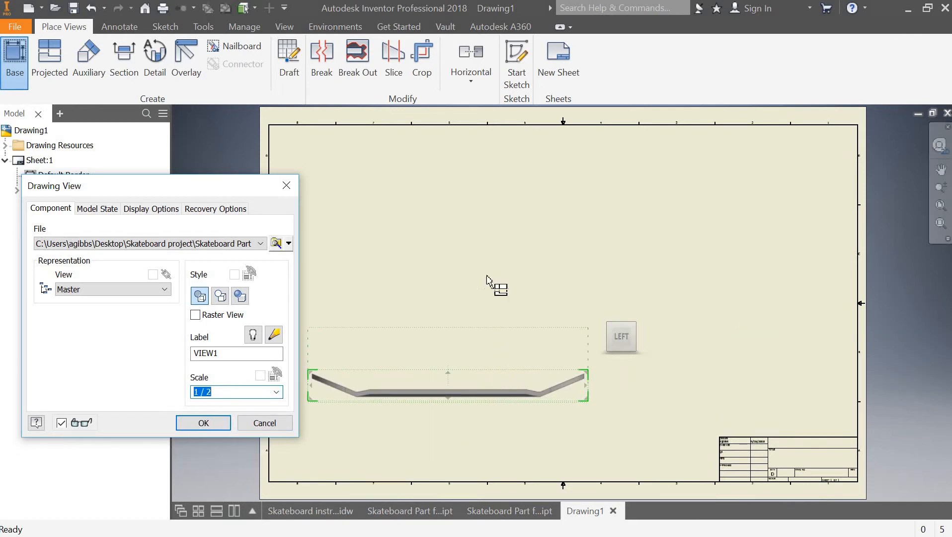
Try projecting a top view, an isometric view and an end view of the board, and cancel the view placement.
left_click(501, 228)
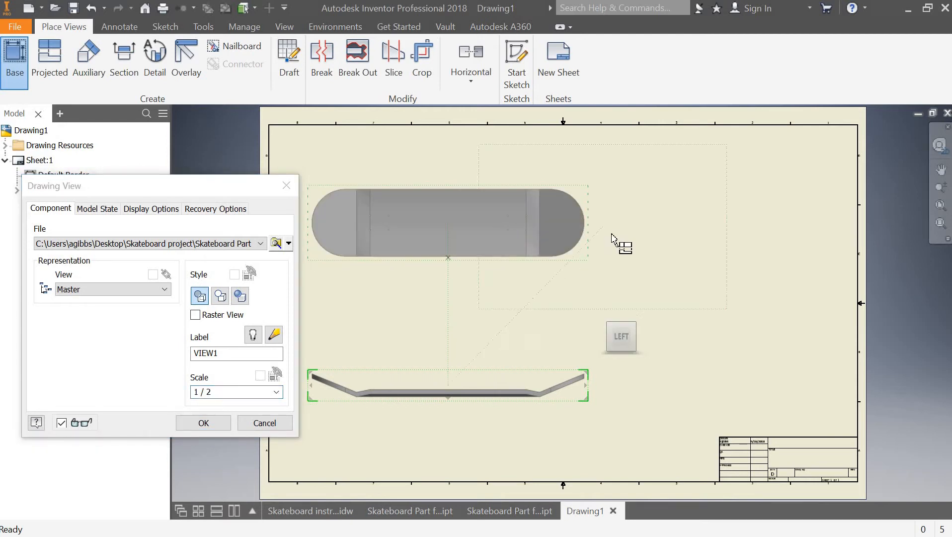
left_click(718, 233)
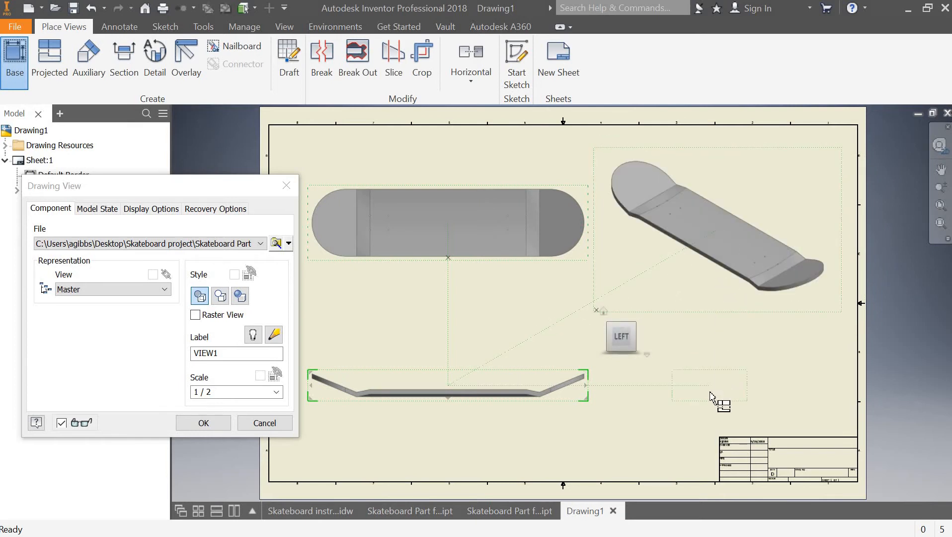
left_click(711, 395)
right_click(709, 391)
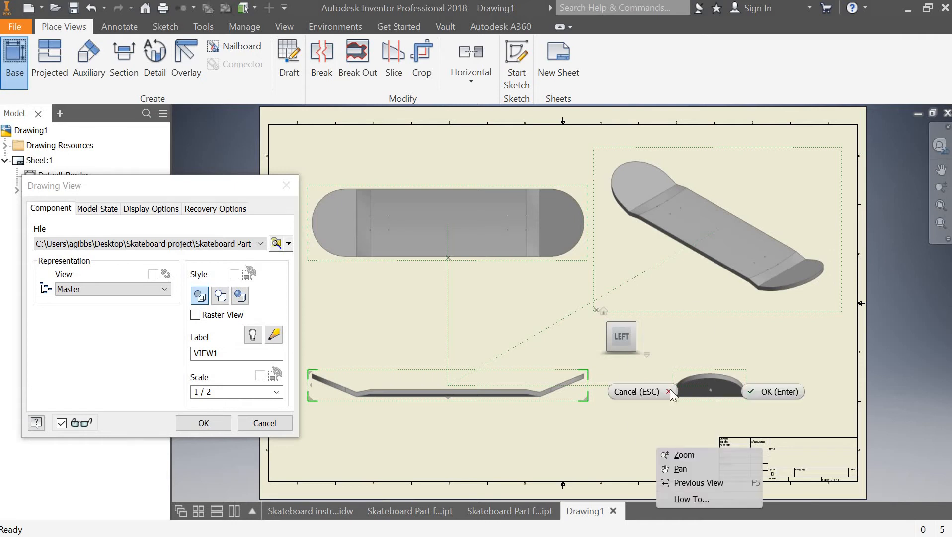
left_click(646, 392)
Start a new base view of the skateboard part in the Left orientation and set its scale to 1/2.
left_click(6, 56)
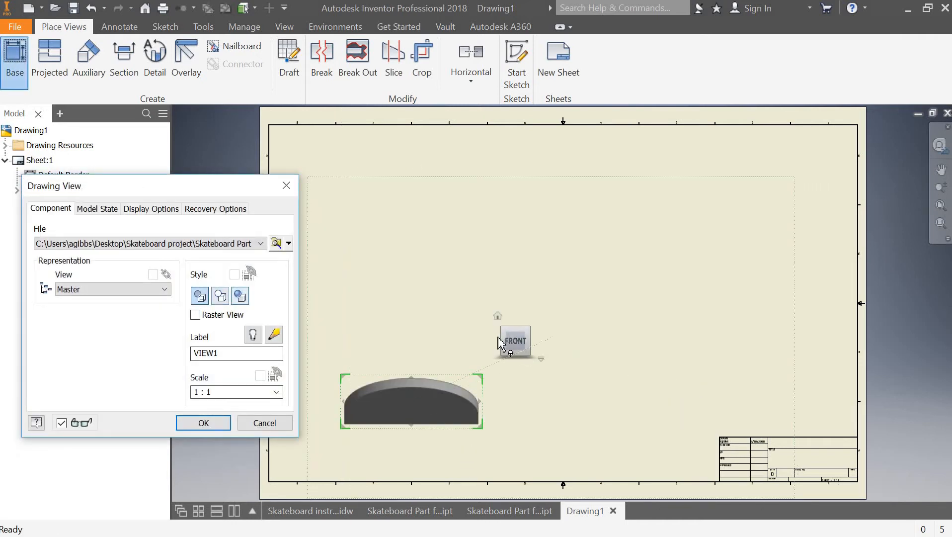
left_click(507, 339)
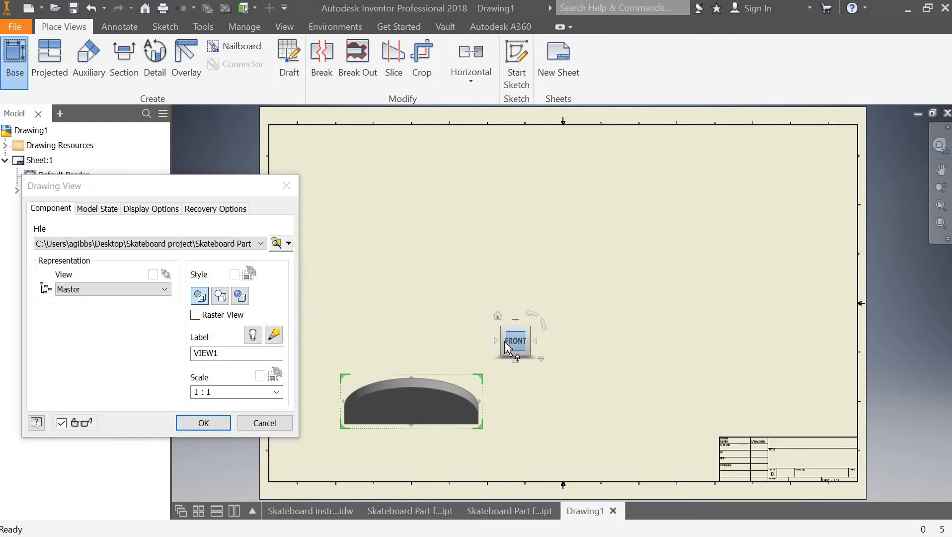
left_click(496, 341)
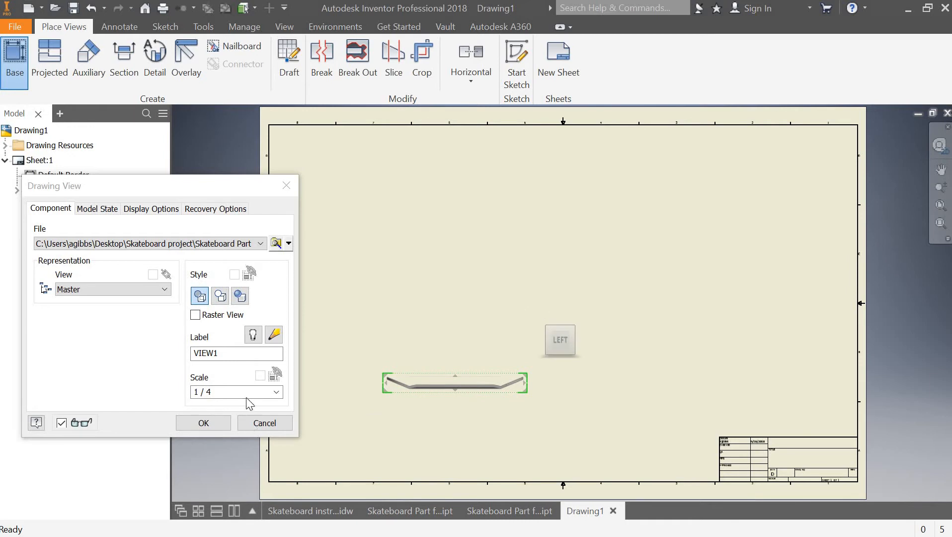
left_click(276, 392)
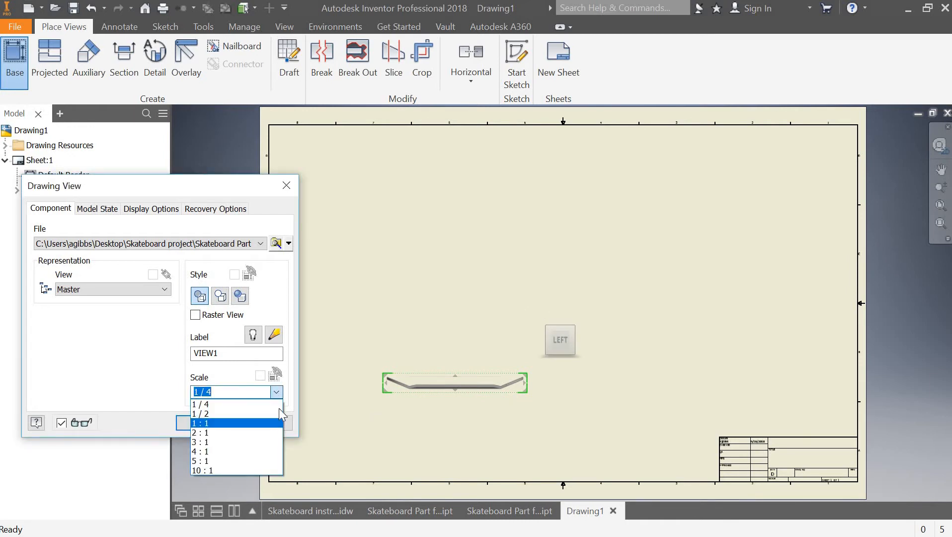
left_click(278, 408)
left_click(276, 393)
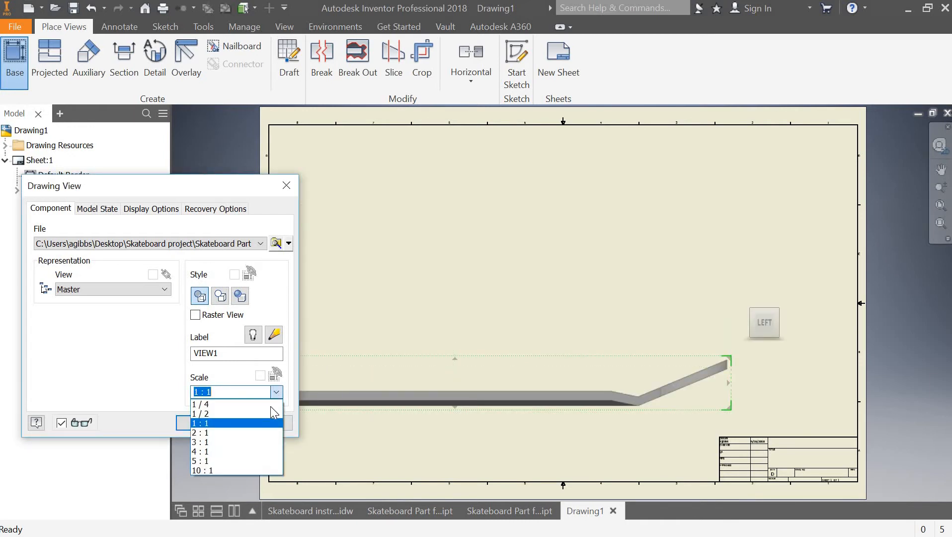
left_click(271, 410)
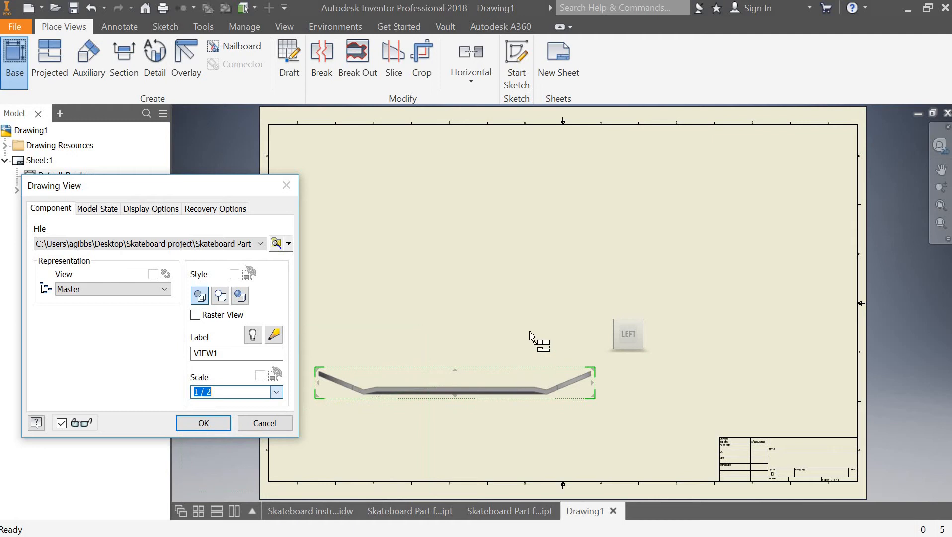
Project a top view above the side view and an isometric view in the sheet's upper right, and create the views.
left_click(514, 224)
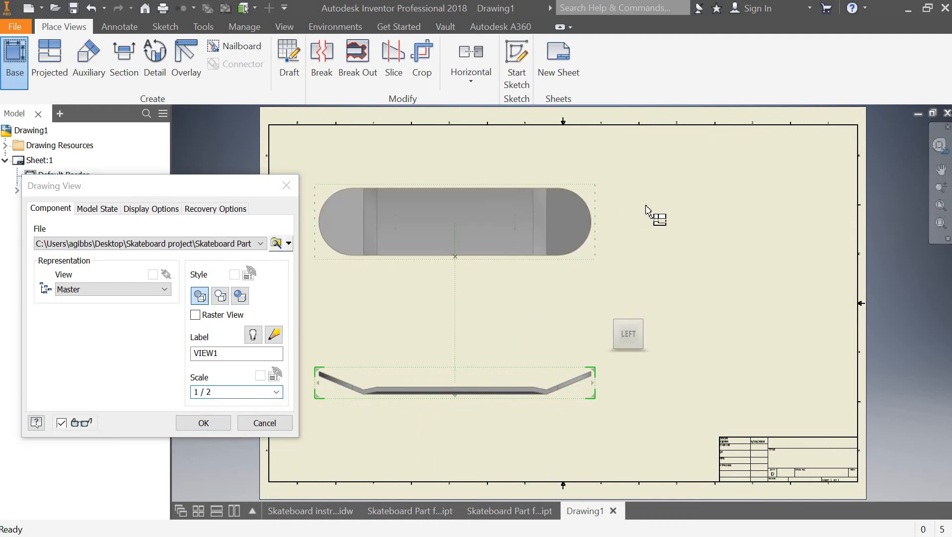
left_click(744, 219)
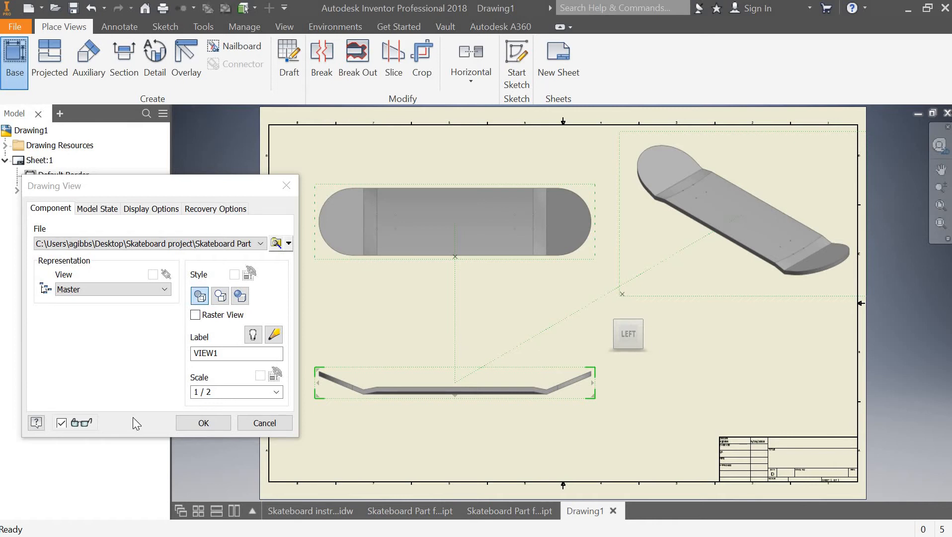
left_click(201, 424)
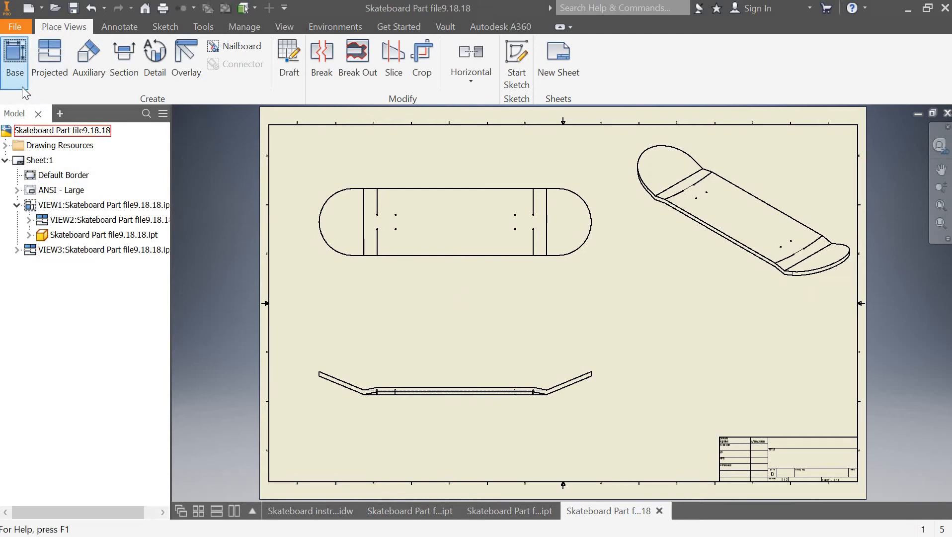
Create a section view from a vertical cutting line through the middle of the side view, placed to its right above the title block.
left_click(123, 60)
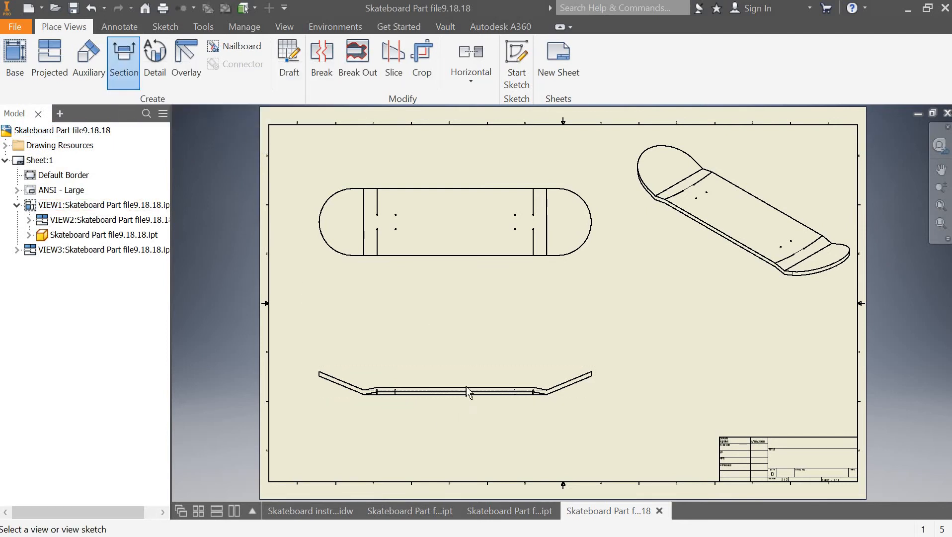
left_click(470, 371)
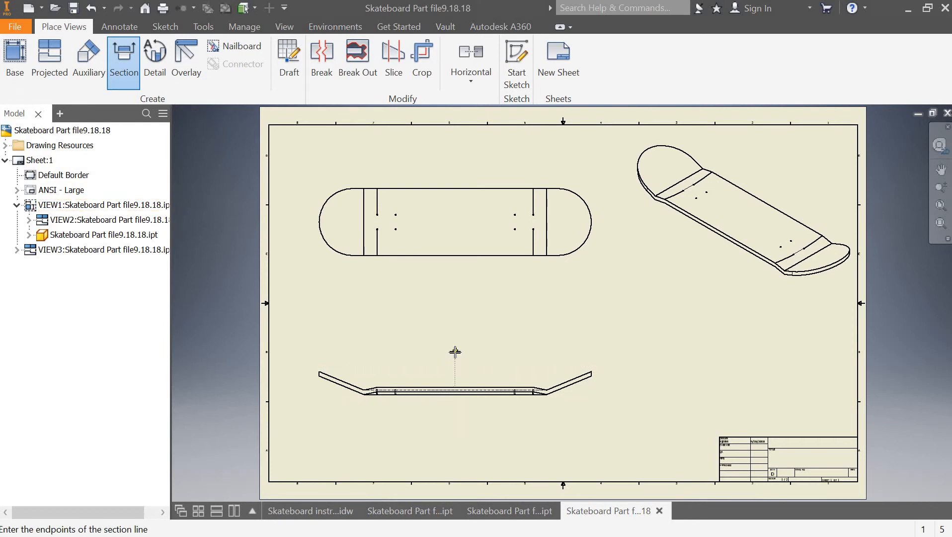
left_click(455, 352)
left_click(455, 428)
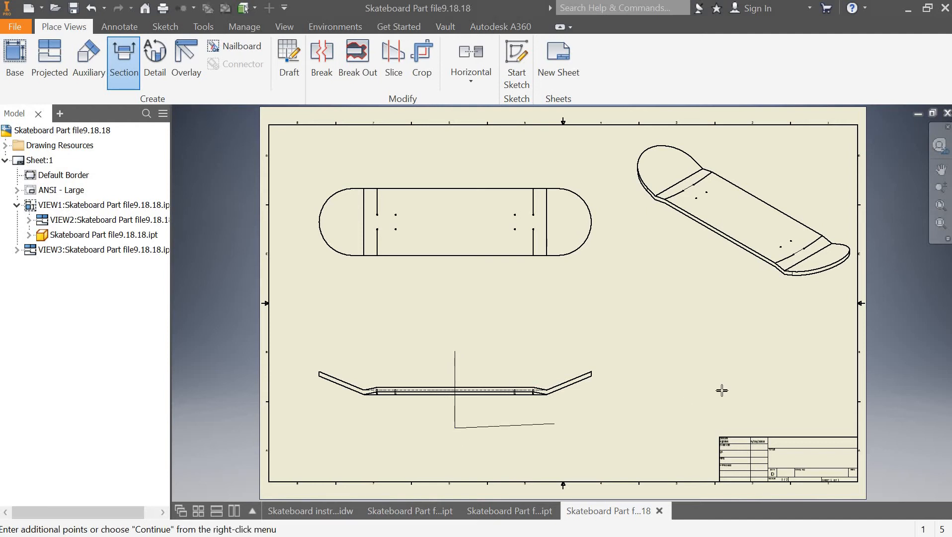
right_click(731, 373)
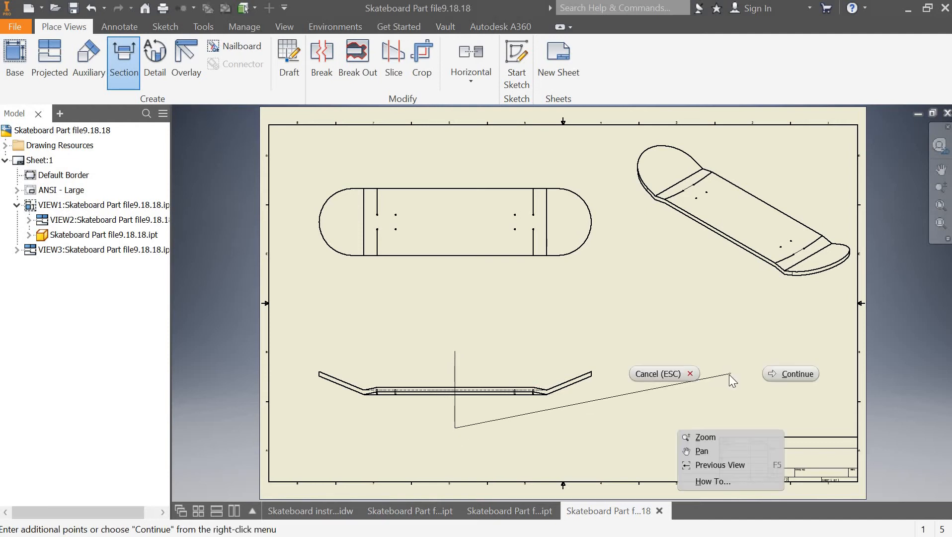
left_click(798, 373)
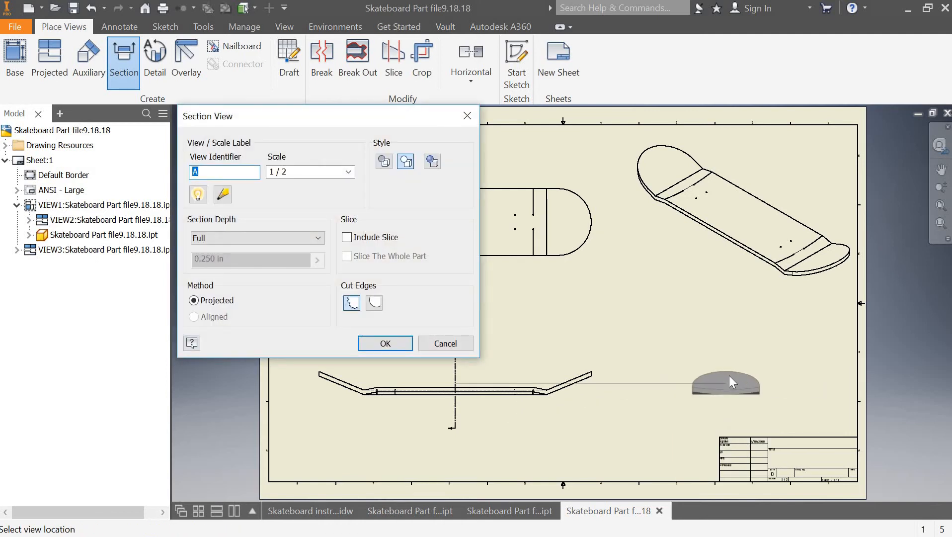
left_click(729, 375)
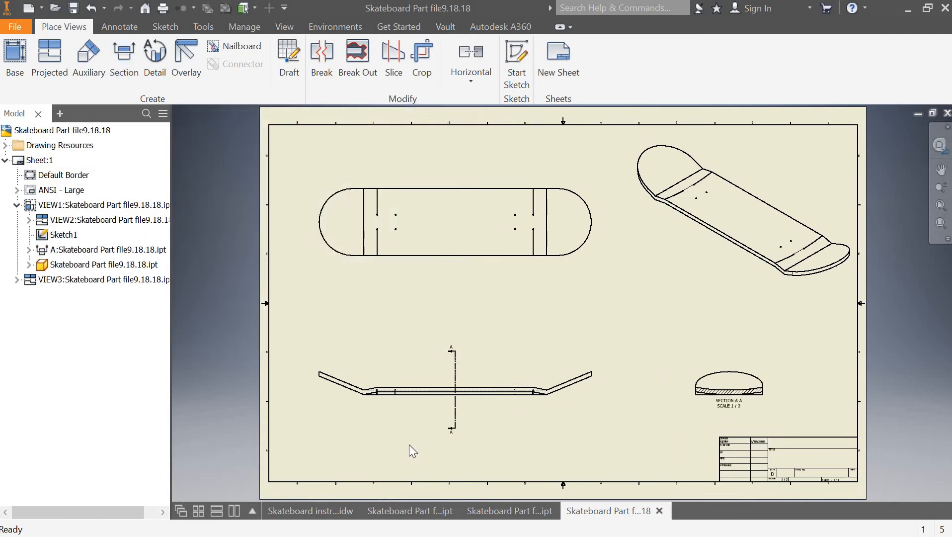
Examine the hatched concave profile in section view A-A and compare it with the side view.
scroll(715, 402, "down", 8)
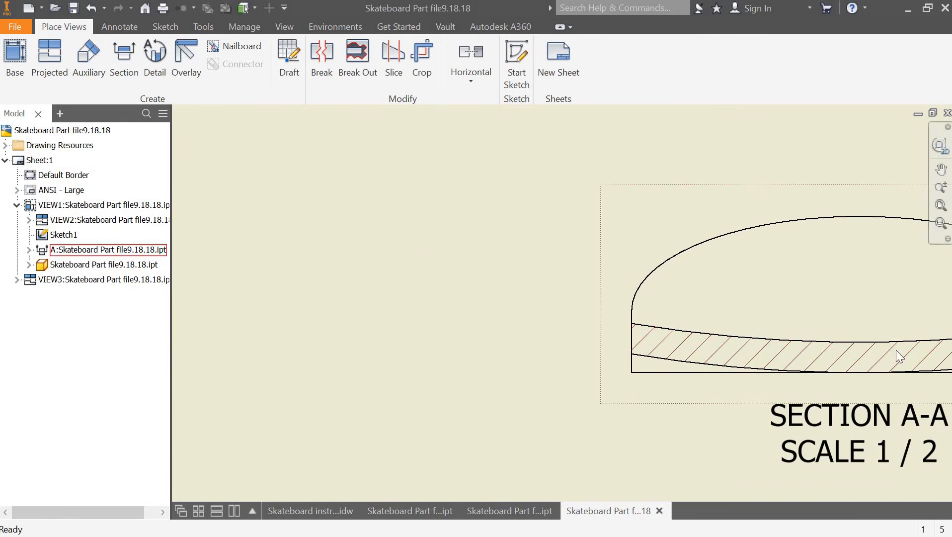
scroll(864, 381, "up", 2)
scroll(820, 390, "up", 3)
scroll(821, 384, "down", 2)
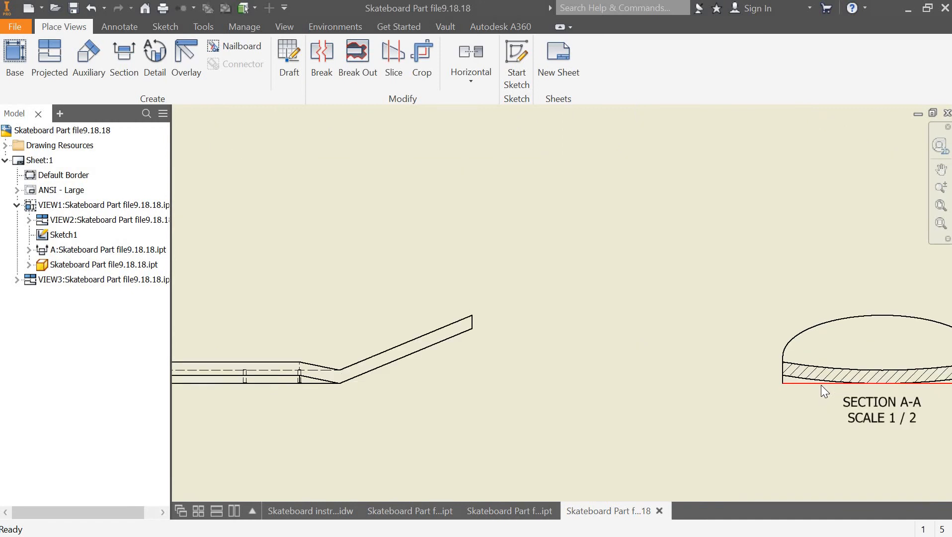
scroll(821, 384, "up", 2)
scroll(416, 374, "up", 5)
scroll(368, 355, "down", 3)
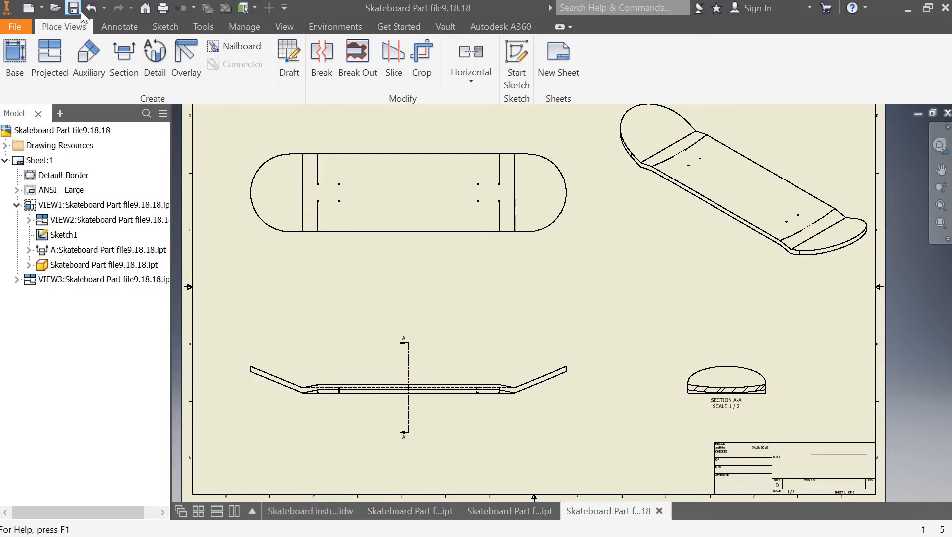
Dimension the radius of the upper concave arc in section view A-A, with the text placed above the view.
left_click(119, 27)
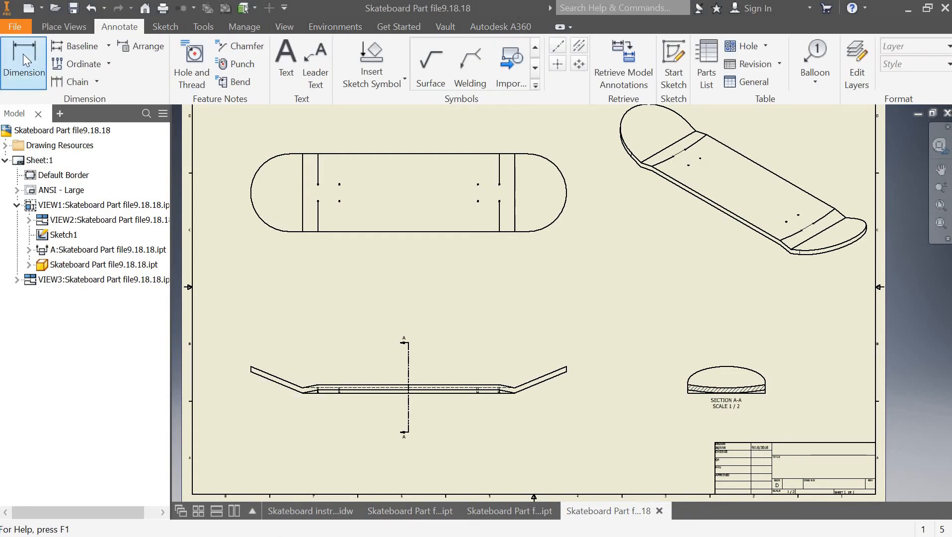
left_click(25, 57)
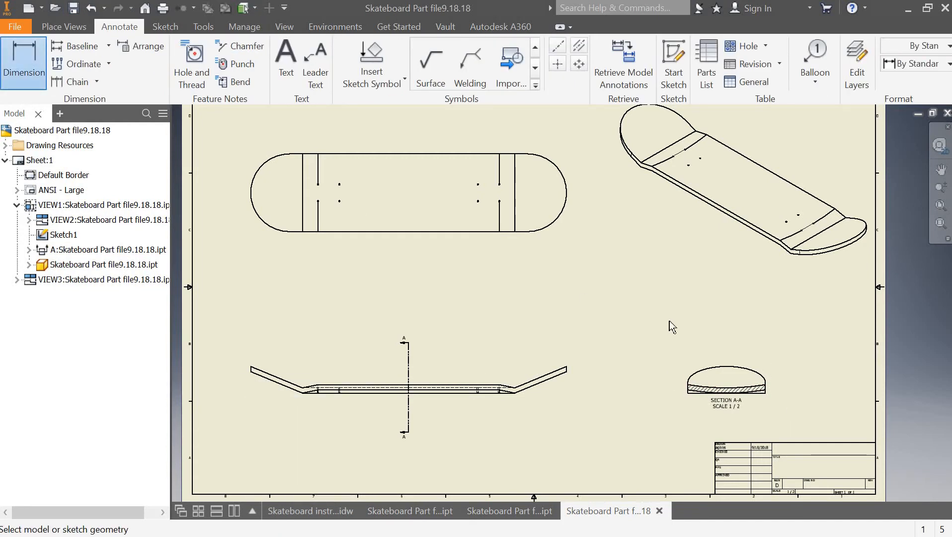
left_click(737, 389)
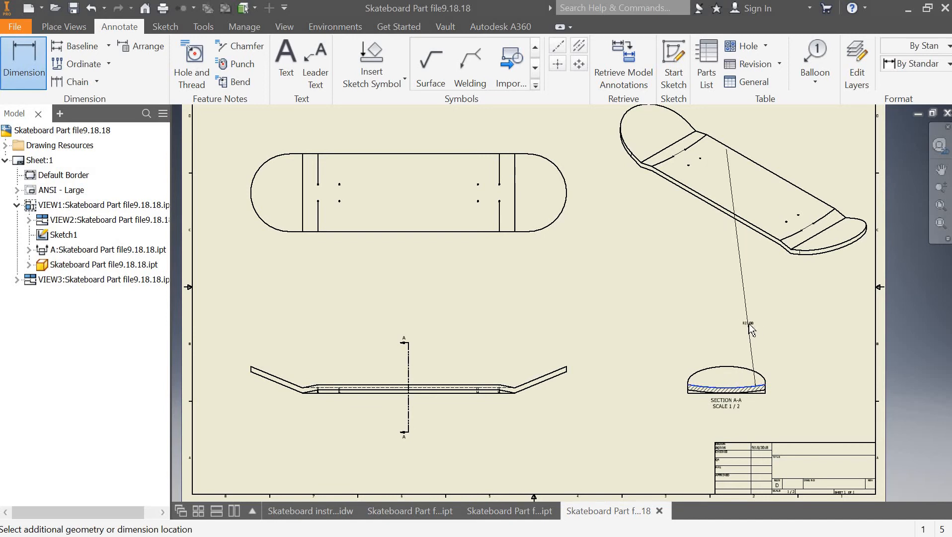
left_click(747, 323)
left_click(490, 372)
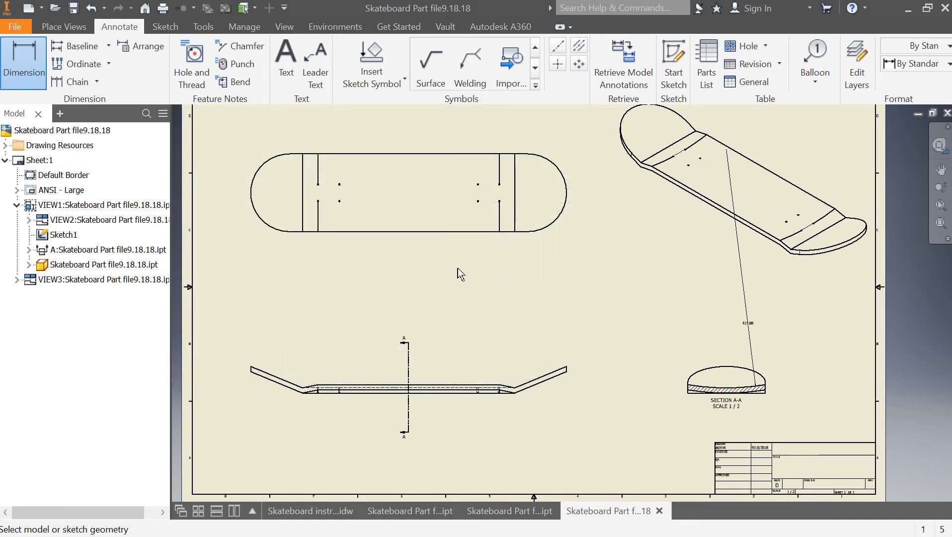
Dimension the board's overall length in the top view, placing the dimension above the outline.
left_click(570, 195)
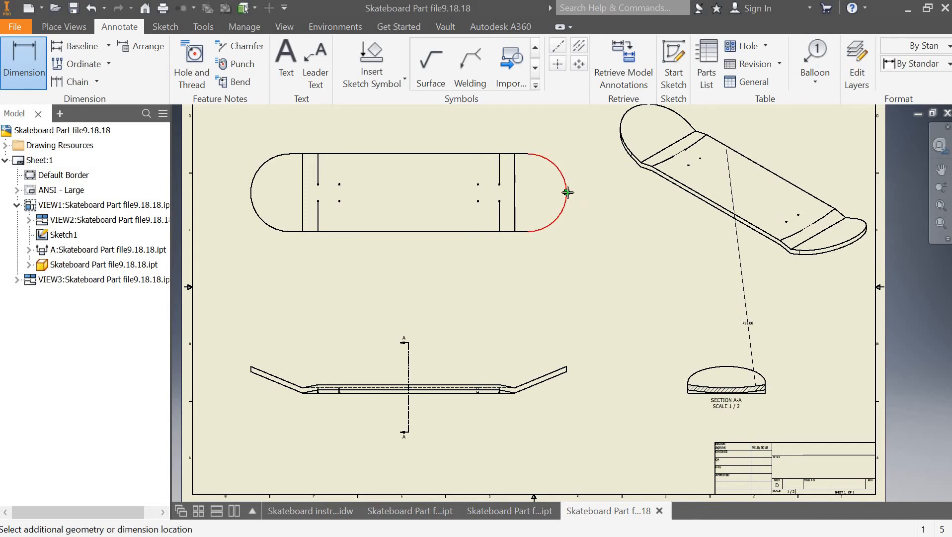
left_click(251, 193)
left_click(403, 131)
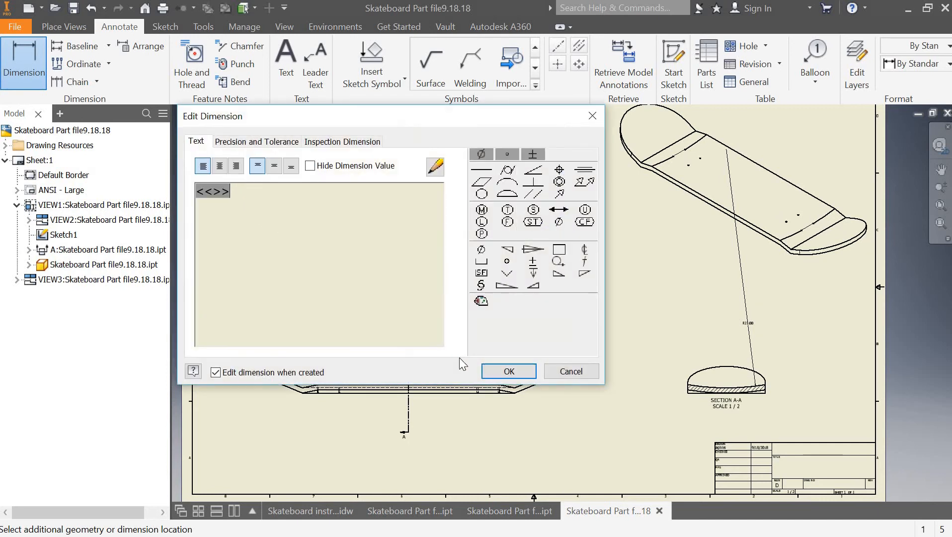
left_click(497, 373)
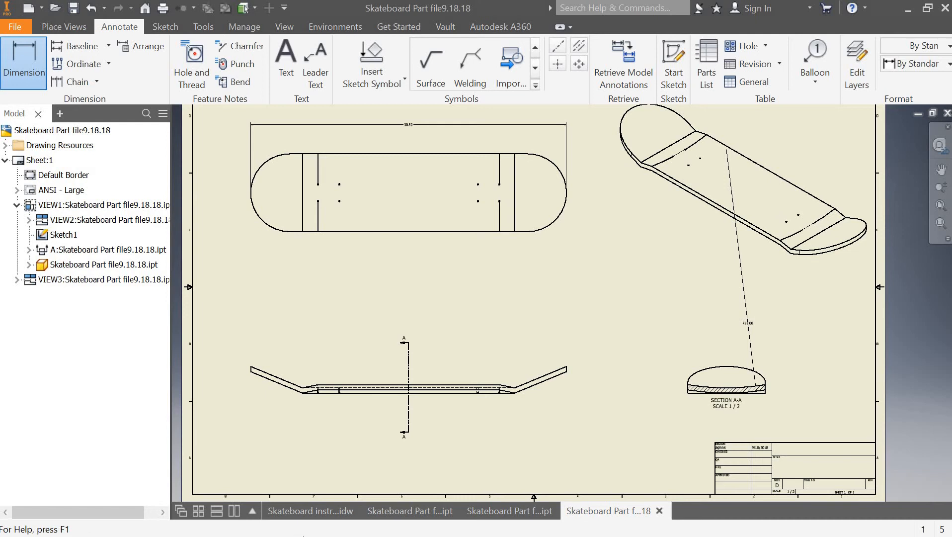
Switch to Sphere to review the annotated Gibbs Board V2 drawing and its dimensions, and return to the Inventor drawing.
left_click_drag(385, 9, 342, 56)
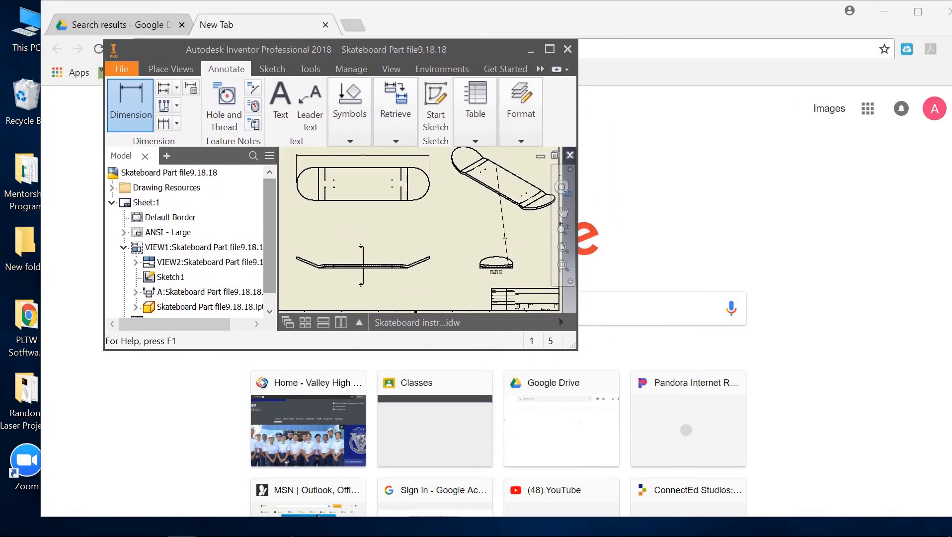
mouse_move(271, 535)
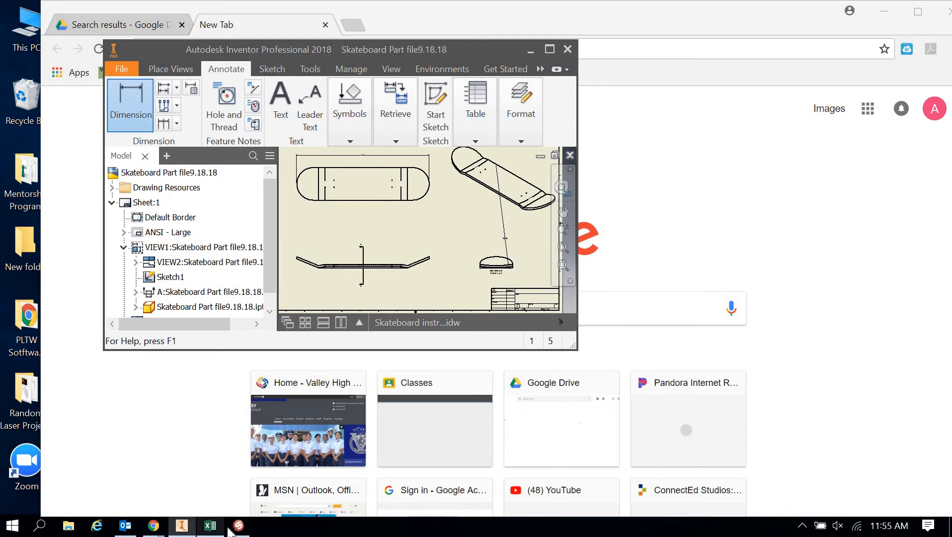
left_click(239, 526)
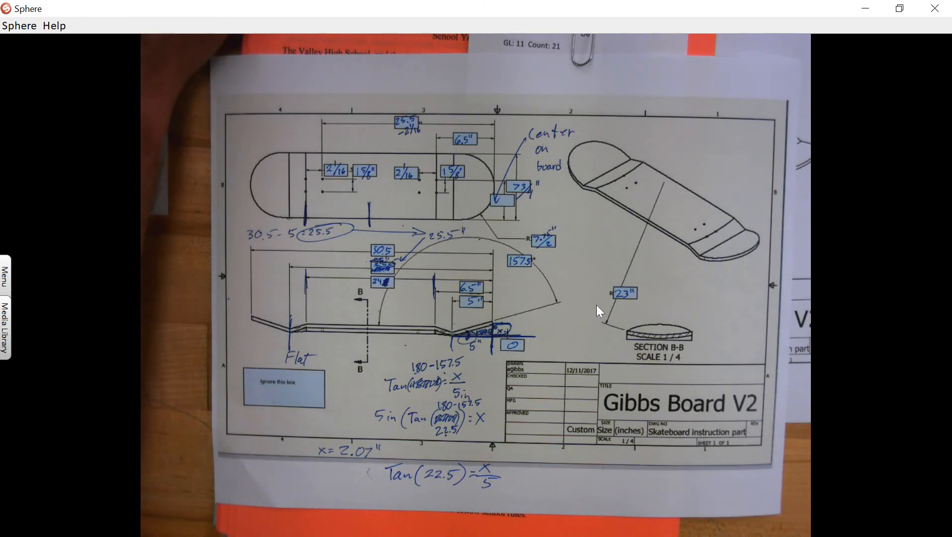
left_click(865, 9)
double_click(425, 53)
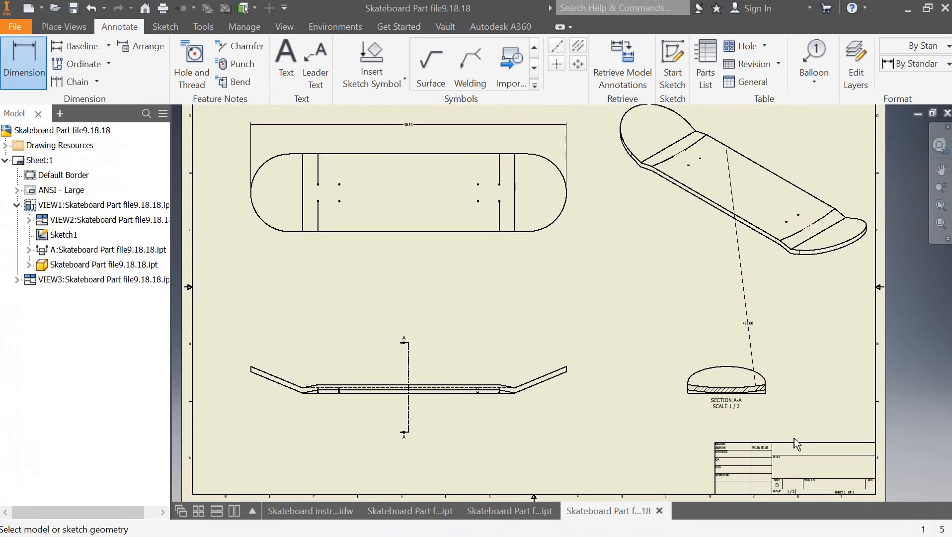
Examine the title block's fields and the overall layout of the views on the sheet.
scroll(799, 477, "down", 4)
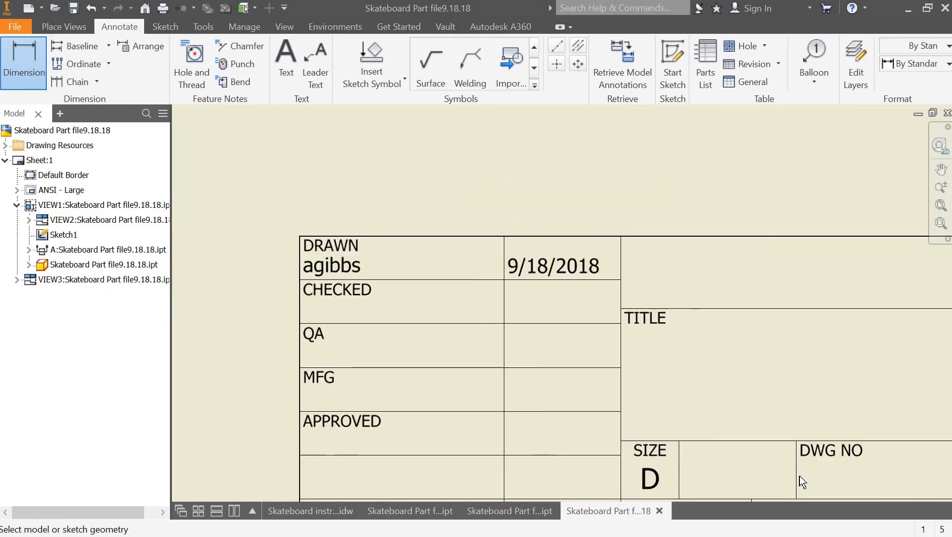
scroll(800, 476, "up", 3)
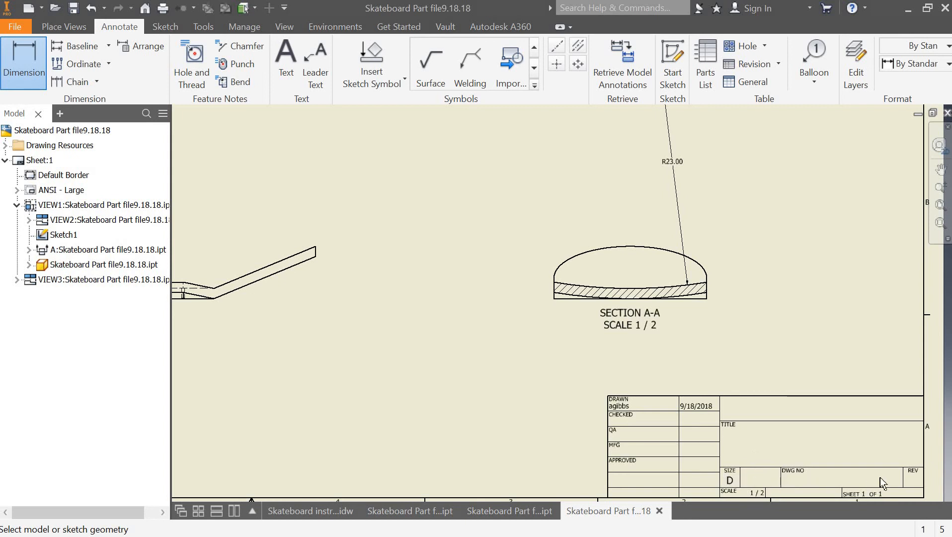
scroll(831, 475, "down", 4)
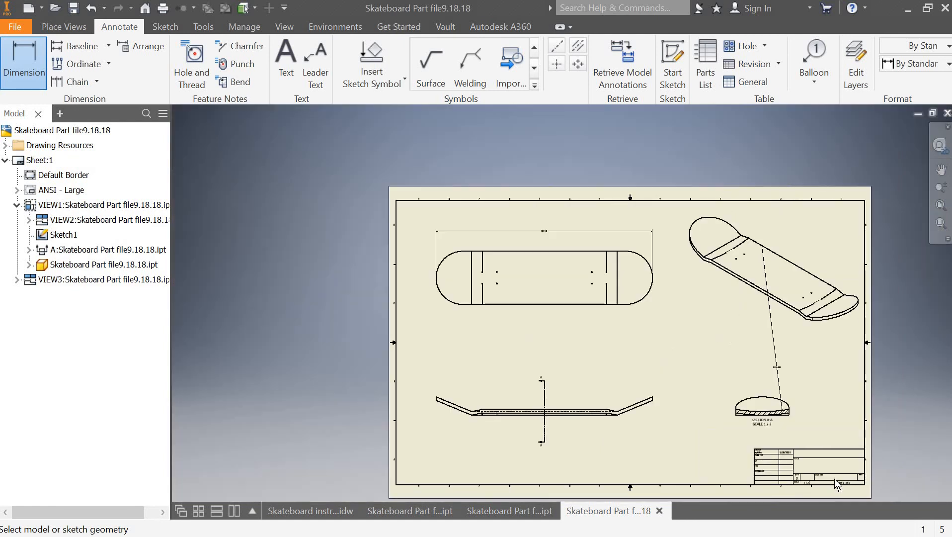
scroll(827, 444, "up", 3)
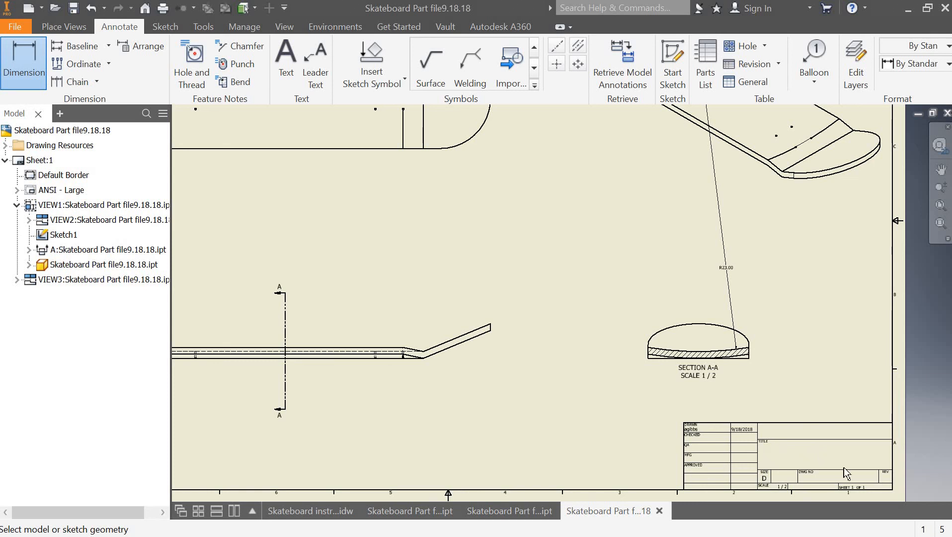
scroll(339, 365, "up", 3)
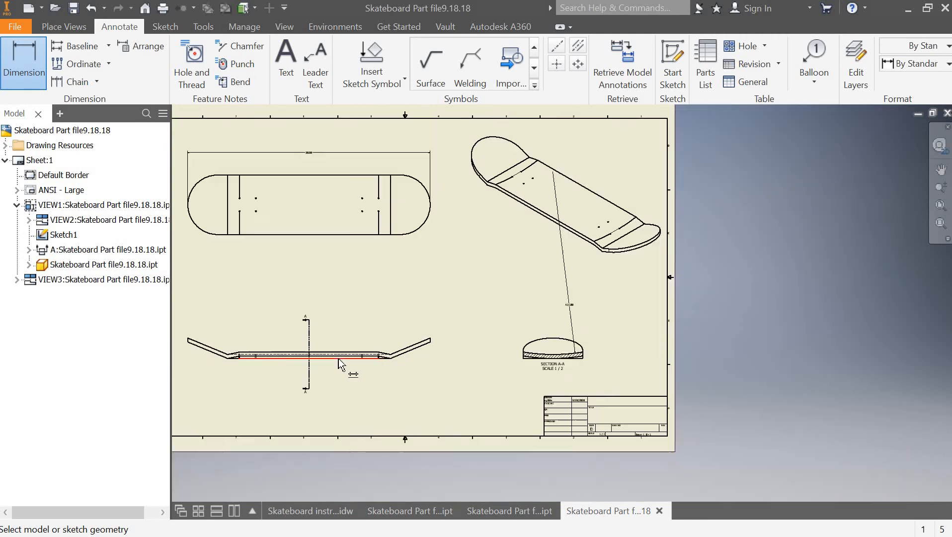
scroll(281, 344, "up", 2)
scroll(280, 344, "down", 4)
scroll(281, 343, "up", 3)
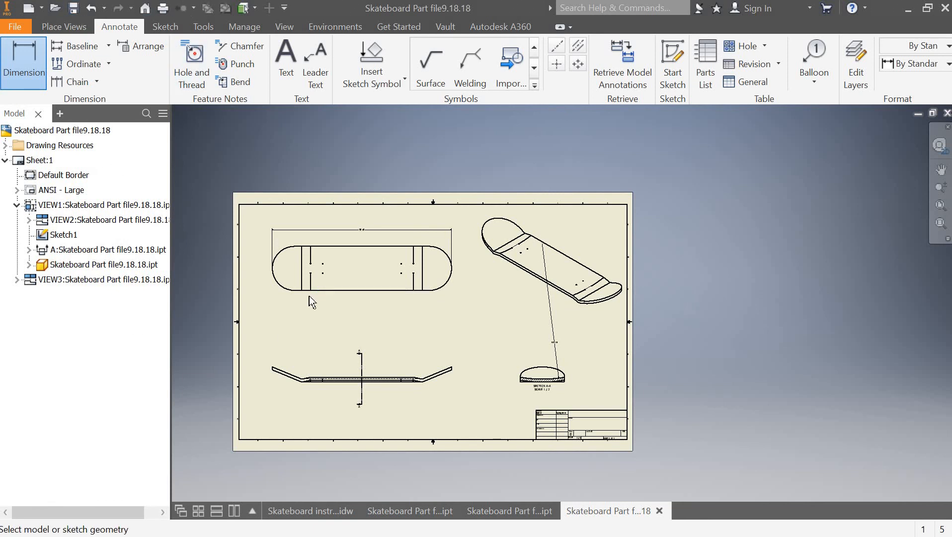
Start printing the current sheet with the print scale set to Best fit.
key("ctrl+p")
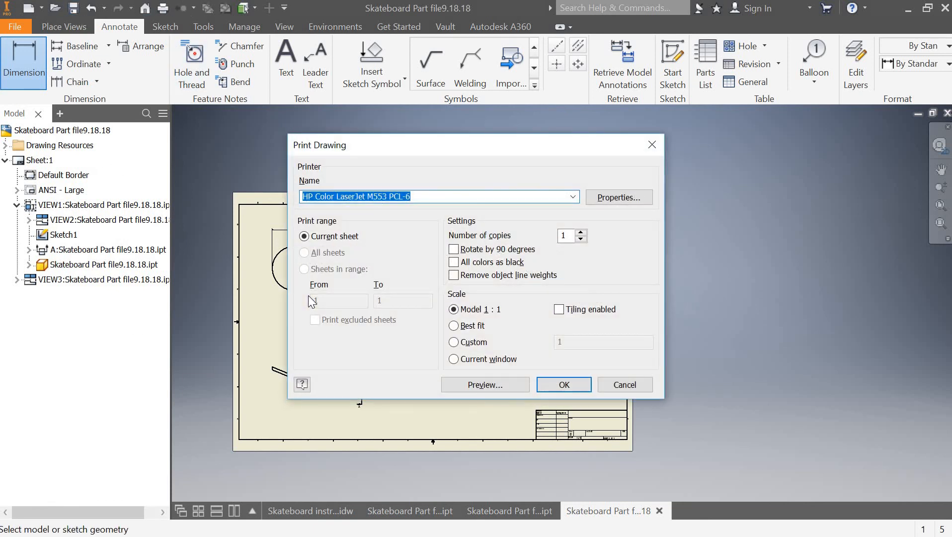
left_click(469, 328)
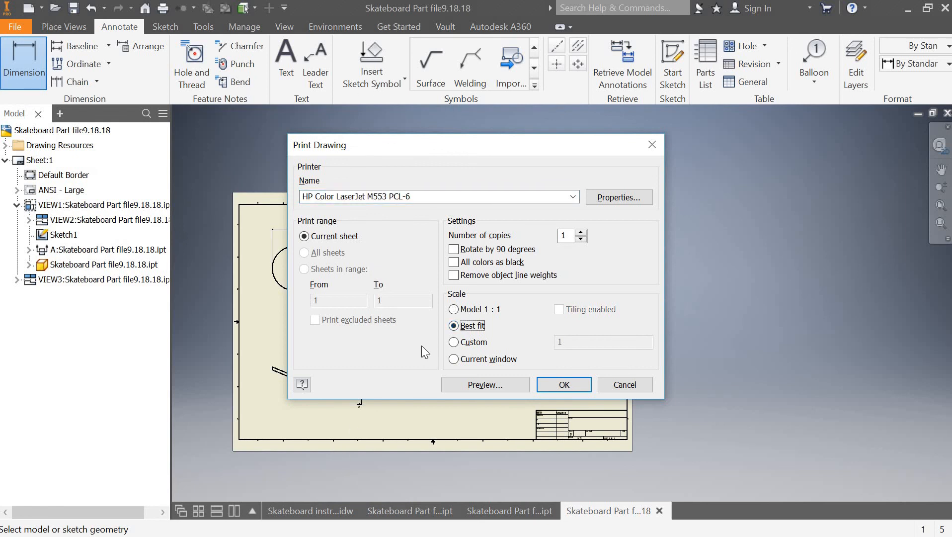